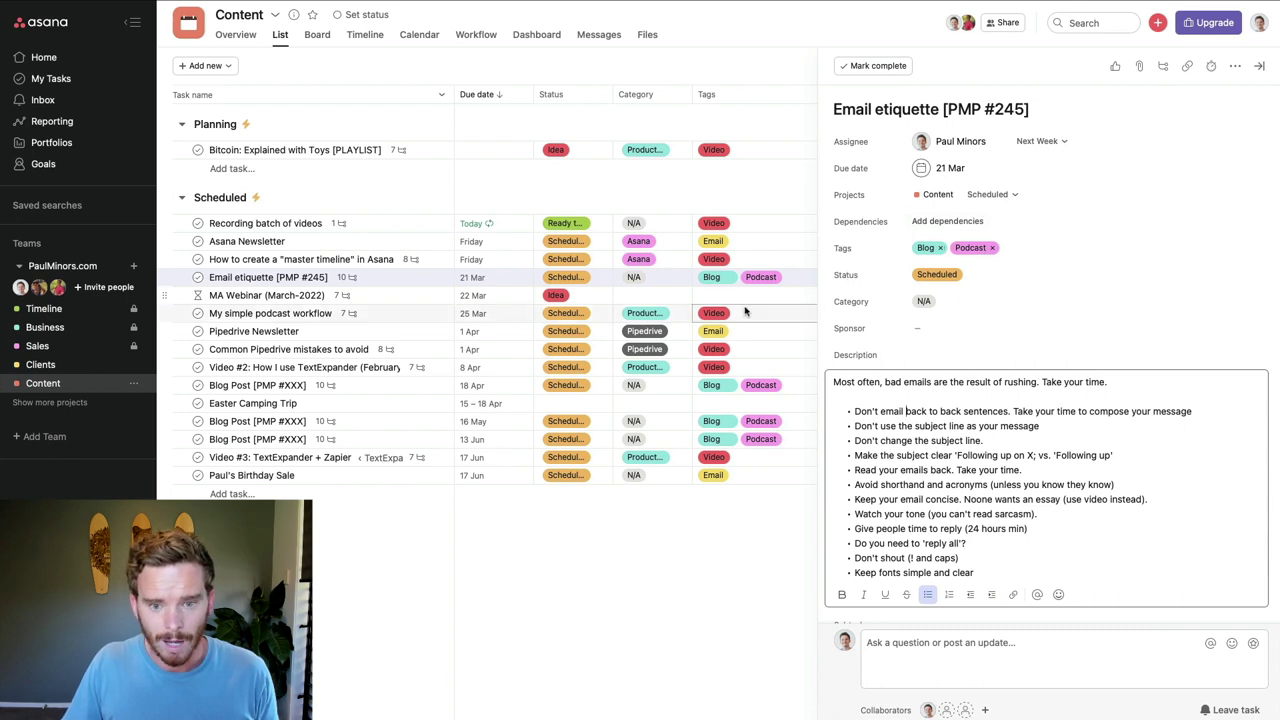
Reopen the Email etiquette [PMP #245] task, then close the details pane to widen the Content list.
click(418, 314)
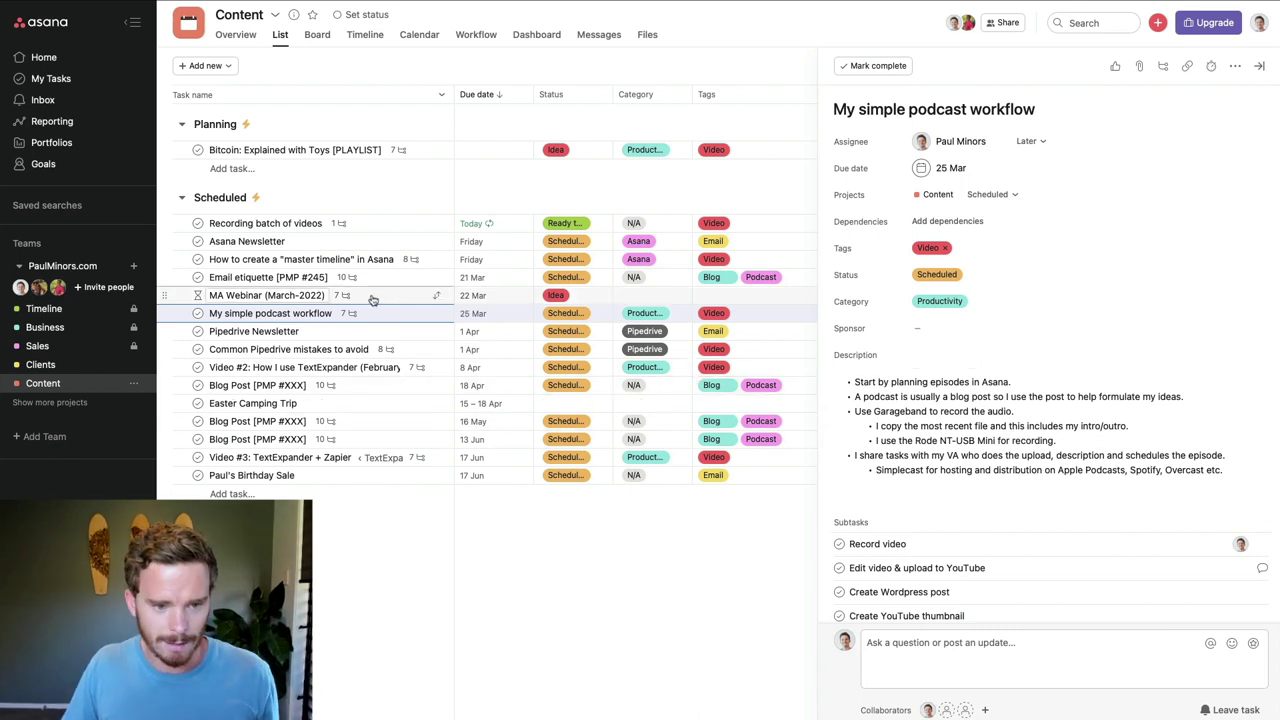
click(420, 277)
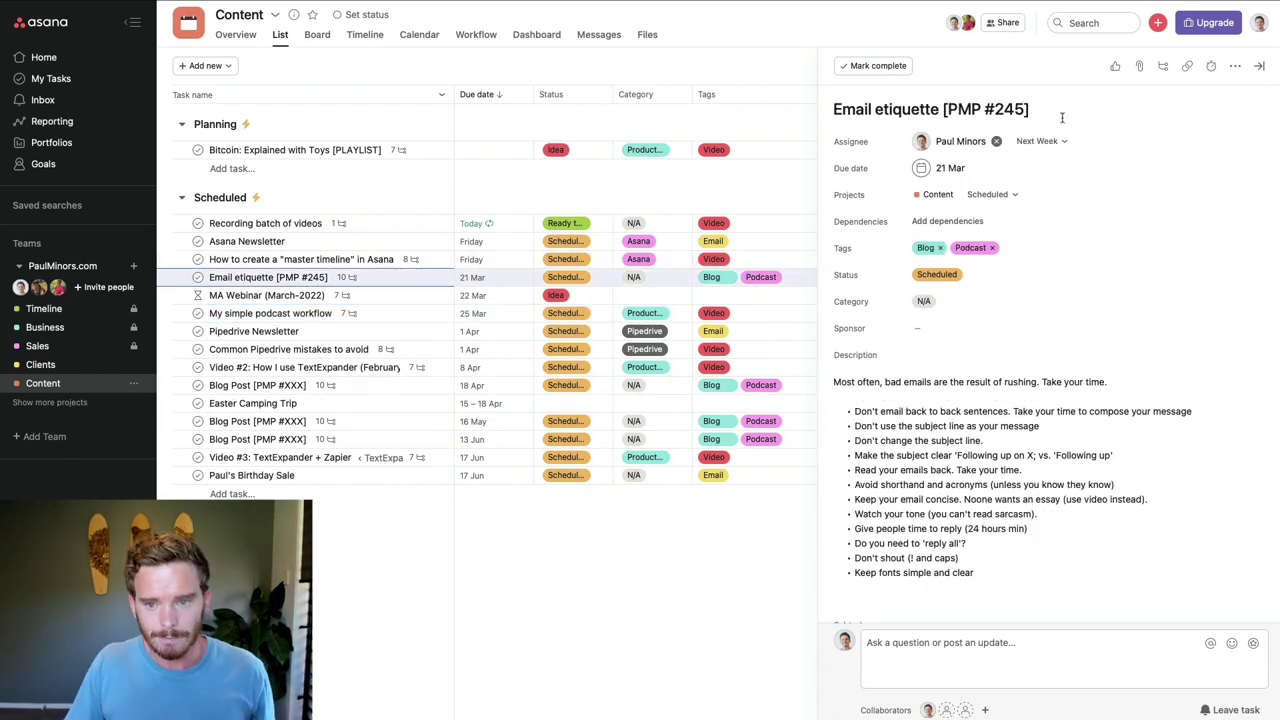
click(1262, 68)
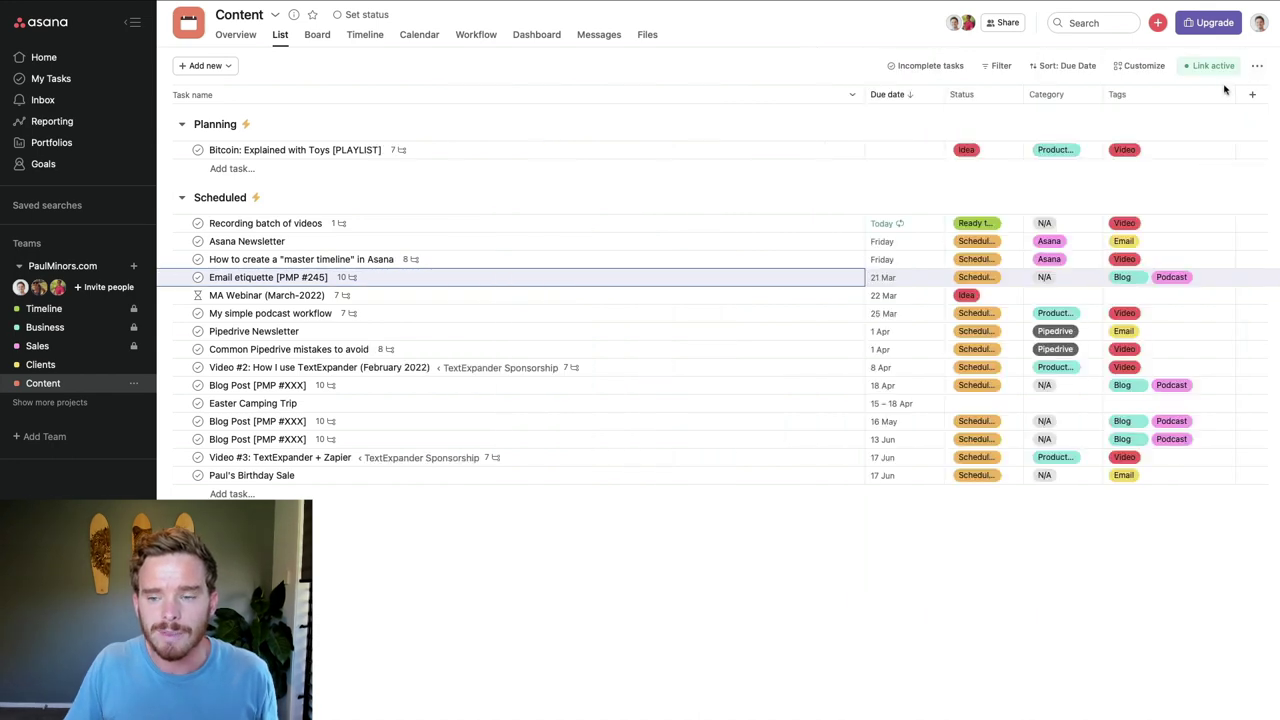
click(1160, 70)
scroll(1100, 286, down, 10)
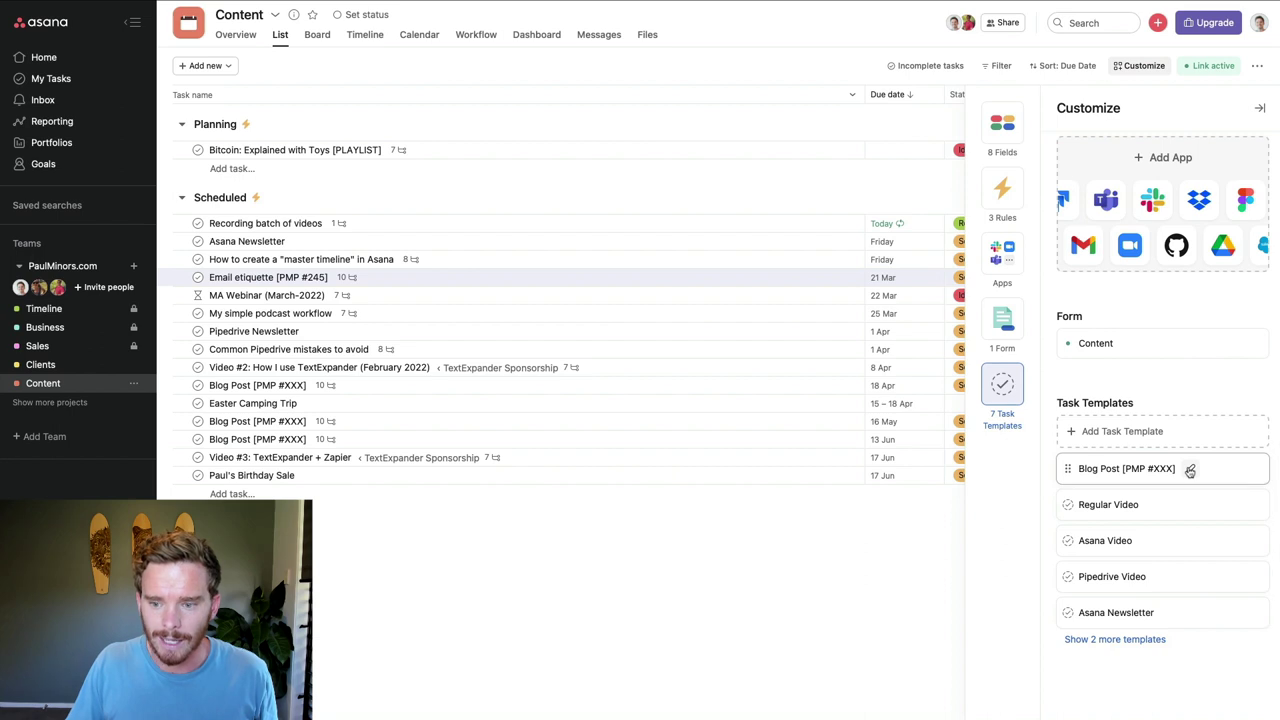
click(1190, 470)
scroll(699, 418, down, 1)
scroll(699, 418, down, 1)
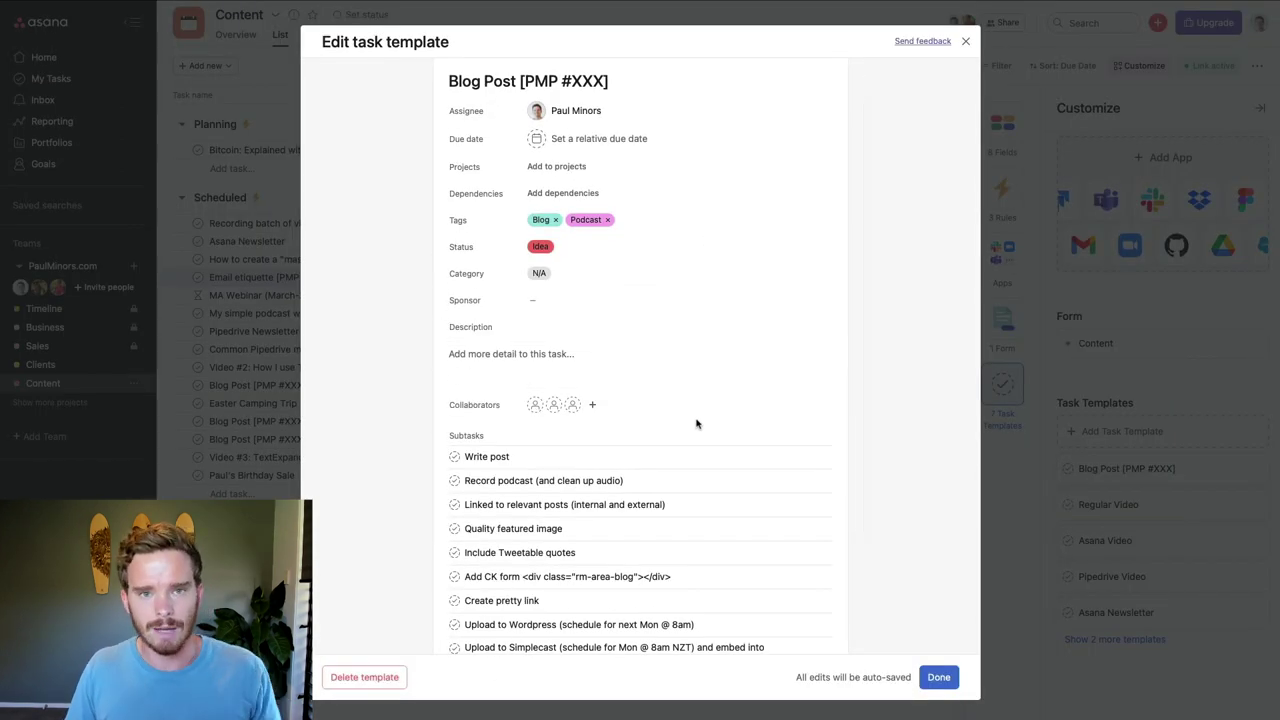
scroll(697, 423, up, 2)
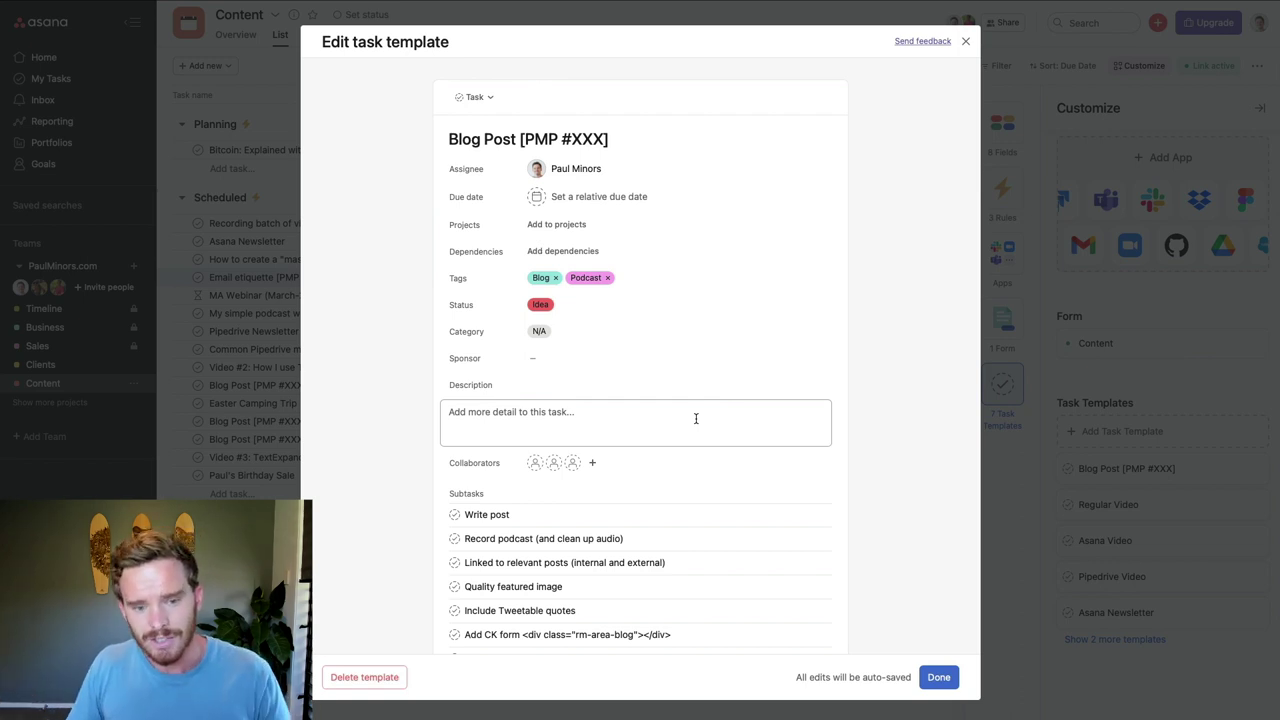
scroll(686, 377, down, 2)
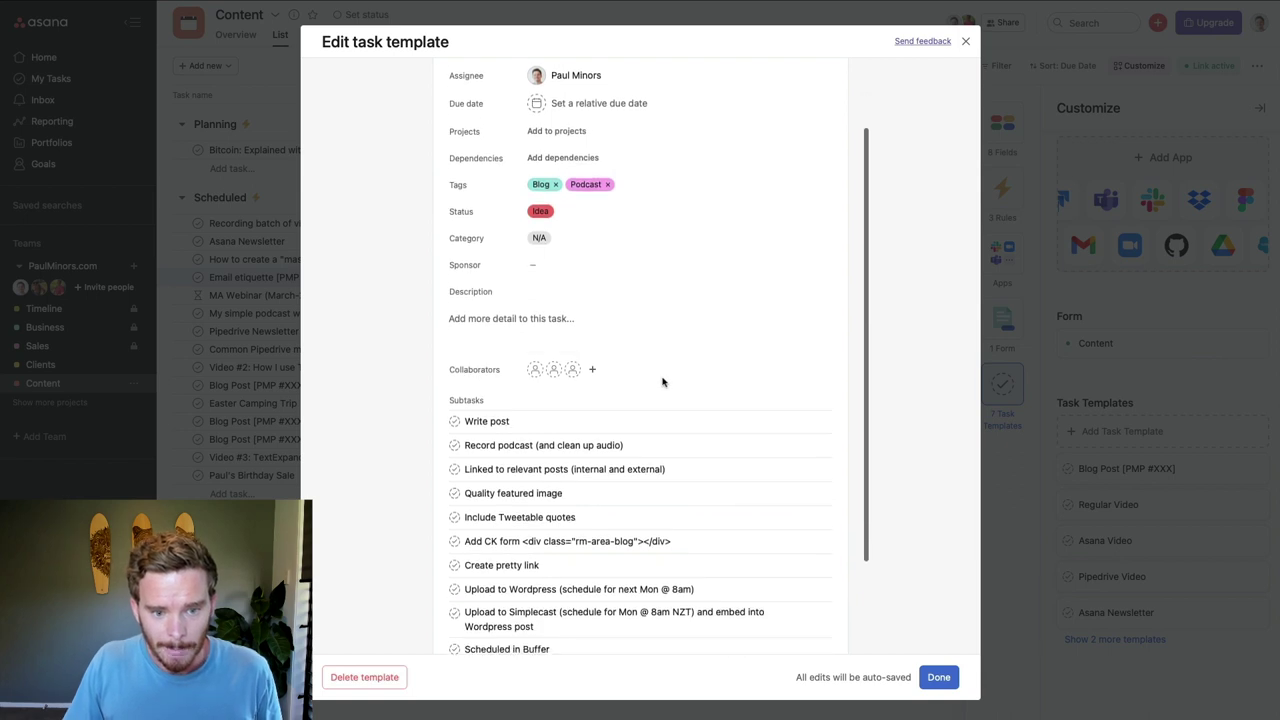
scroll(662, 381, down, 2)
click(550, 317)
click(655, 339)
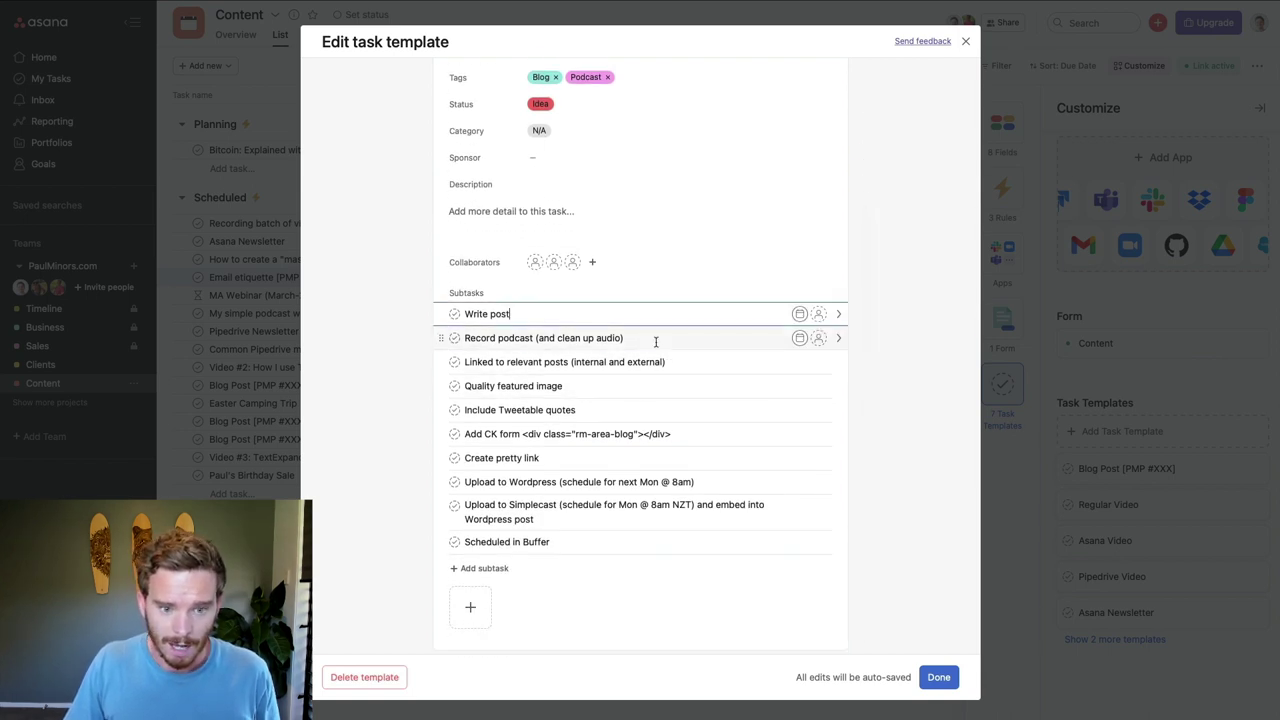
click(576, 374)
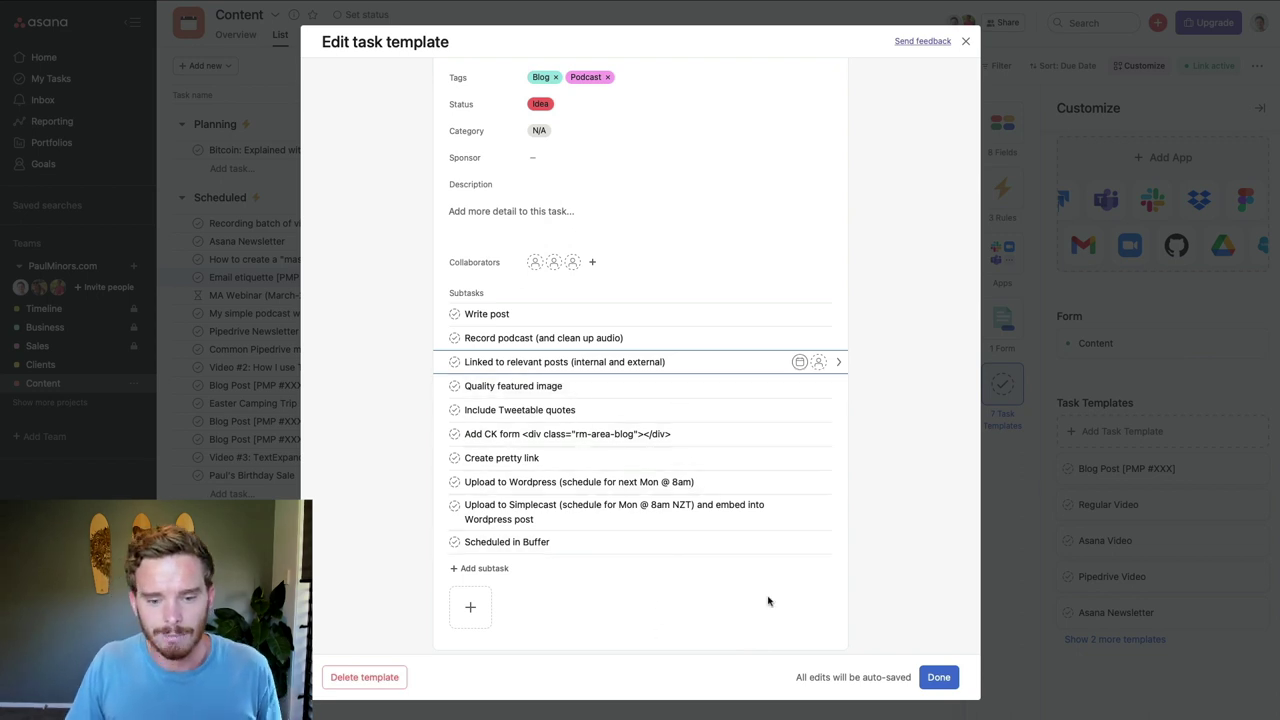
click(935, 678)
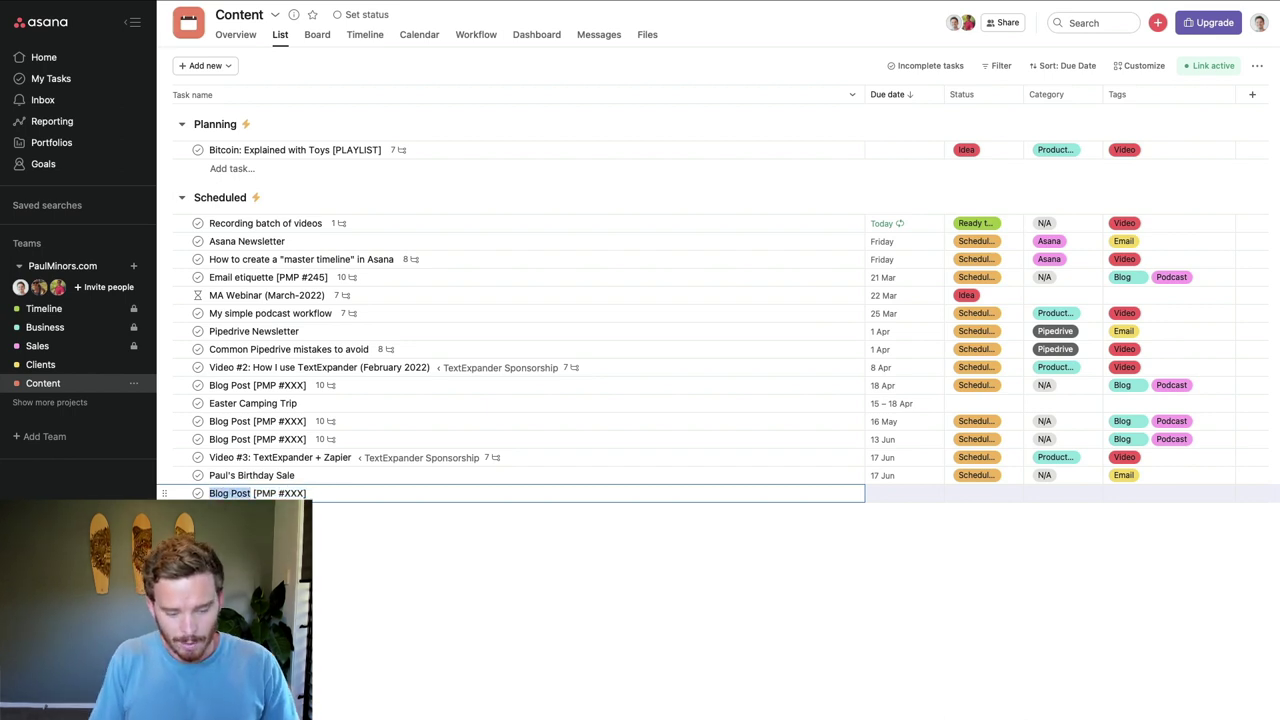
Name the new task 'How to create a podcast' and replace XXX in its title with 246.
text(How to create a podcas)
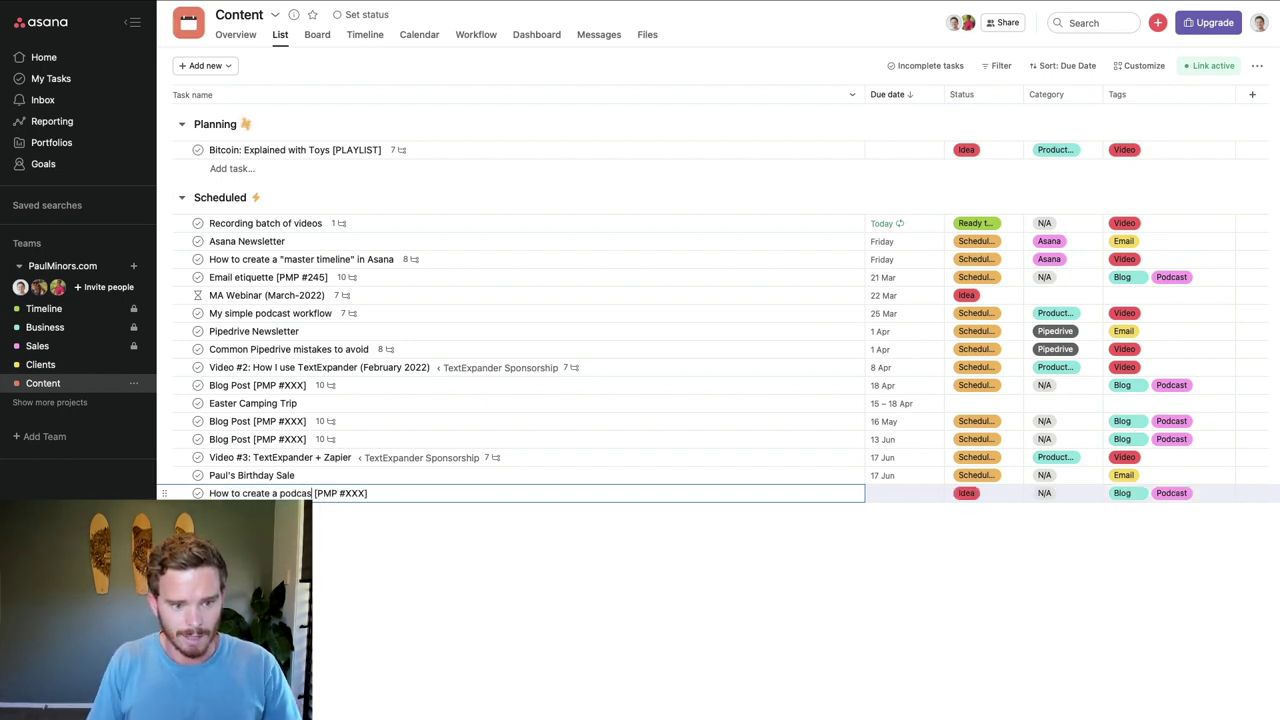
text(t)
click(385, 497)
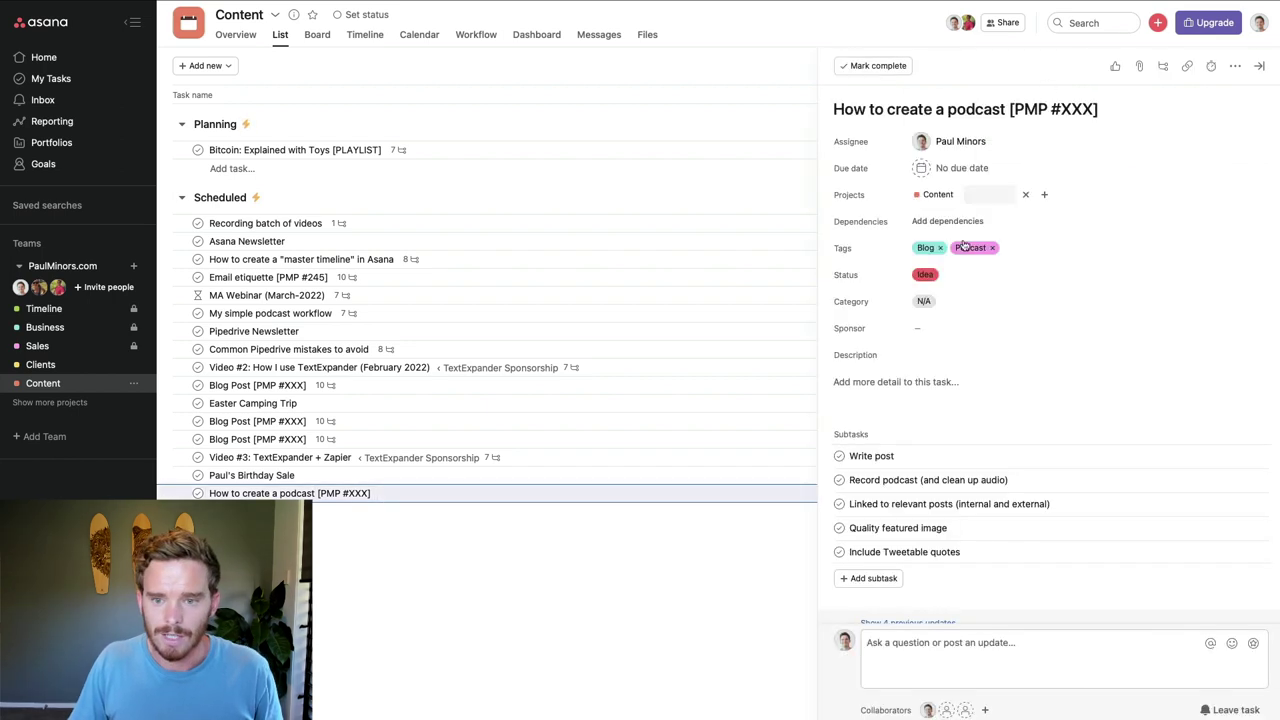
double_click(1077, 109)
text(246)
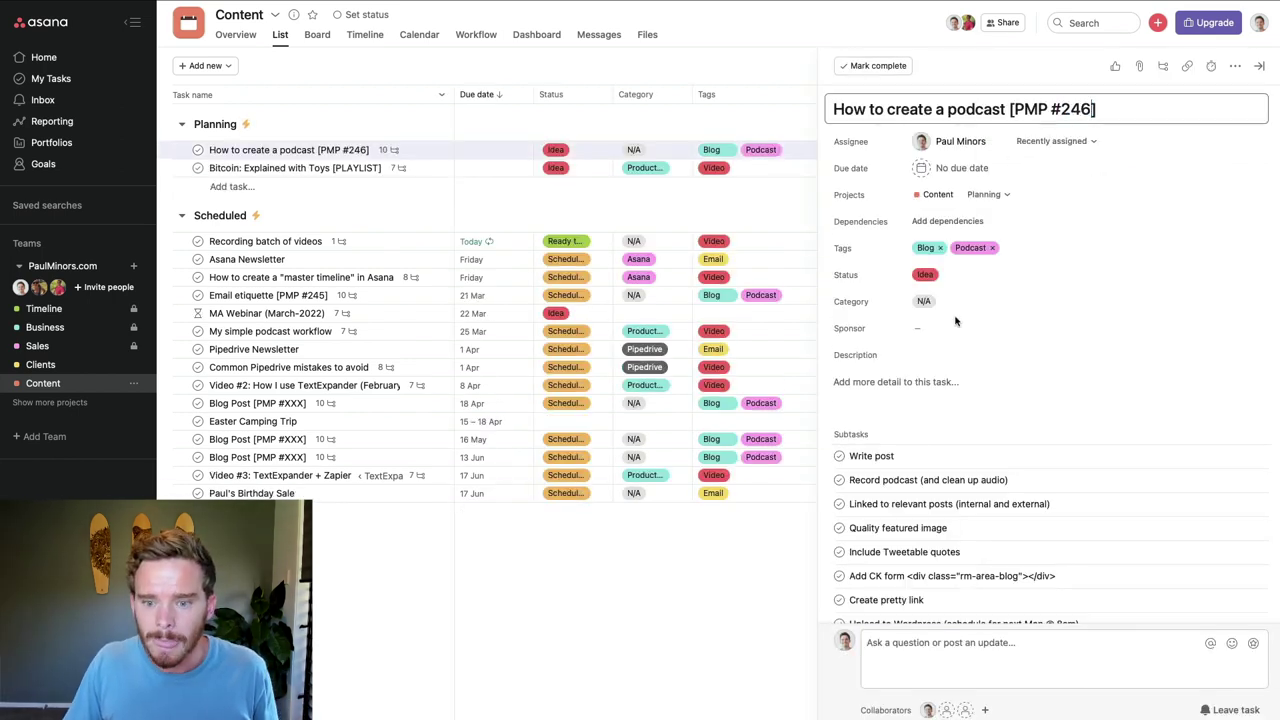
scroll(960, 330, down, 3)
scroll(962, 348, up, 5)
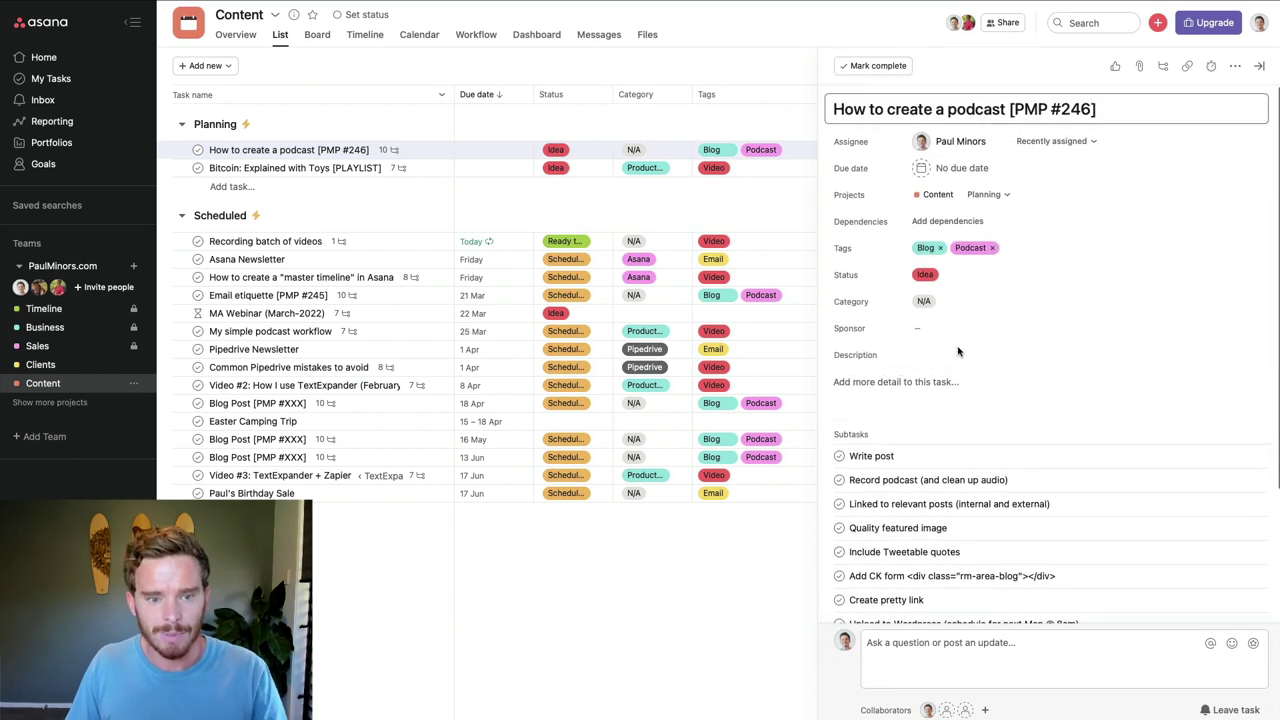
Read through the Email etiquette [PMP #245] task's show notes, then switch to its Ulysses draft.
click(370, 299)
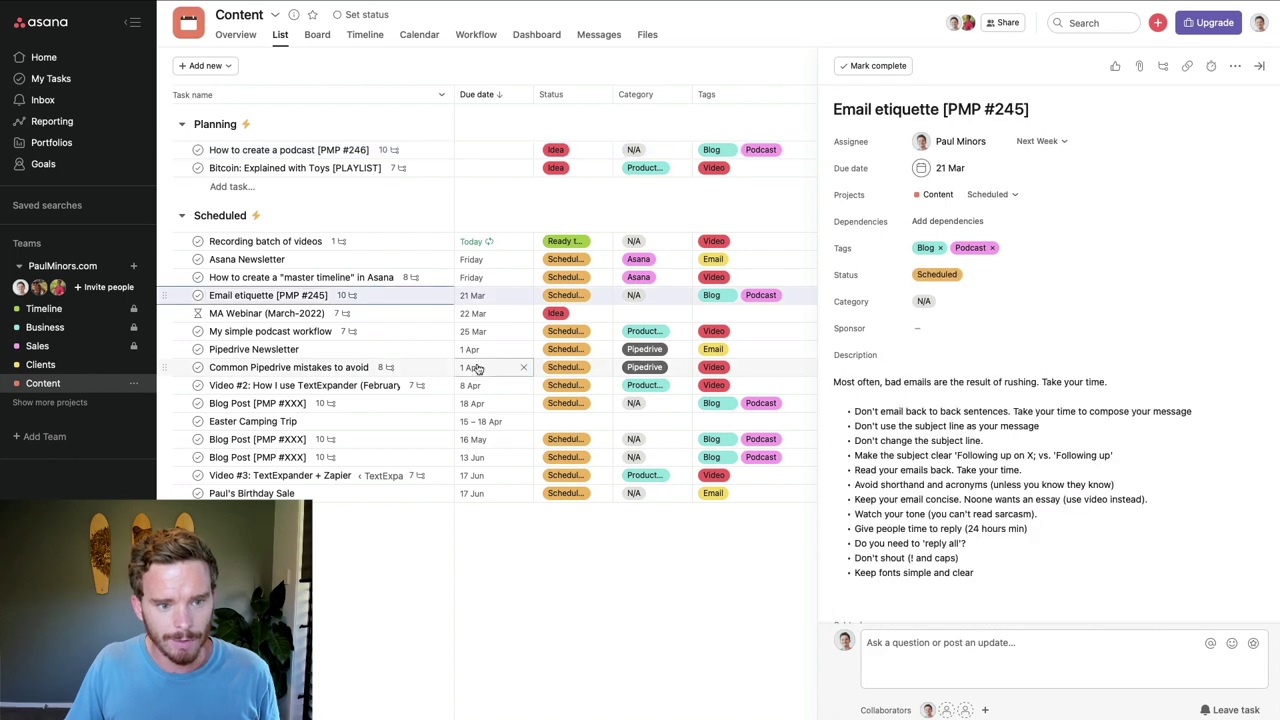
scroll(1013, 440, down, 2)
scroll(1013, 440, down, 1)
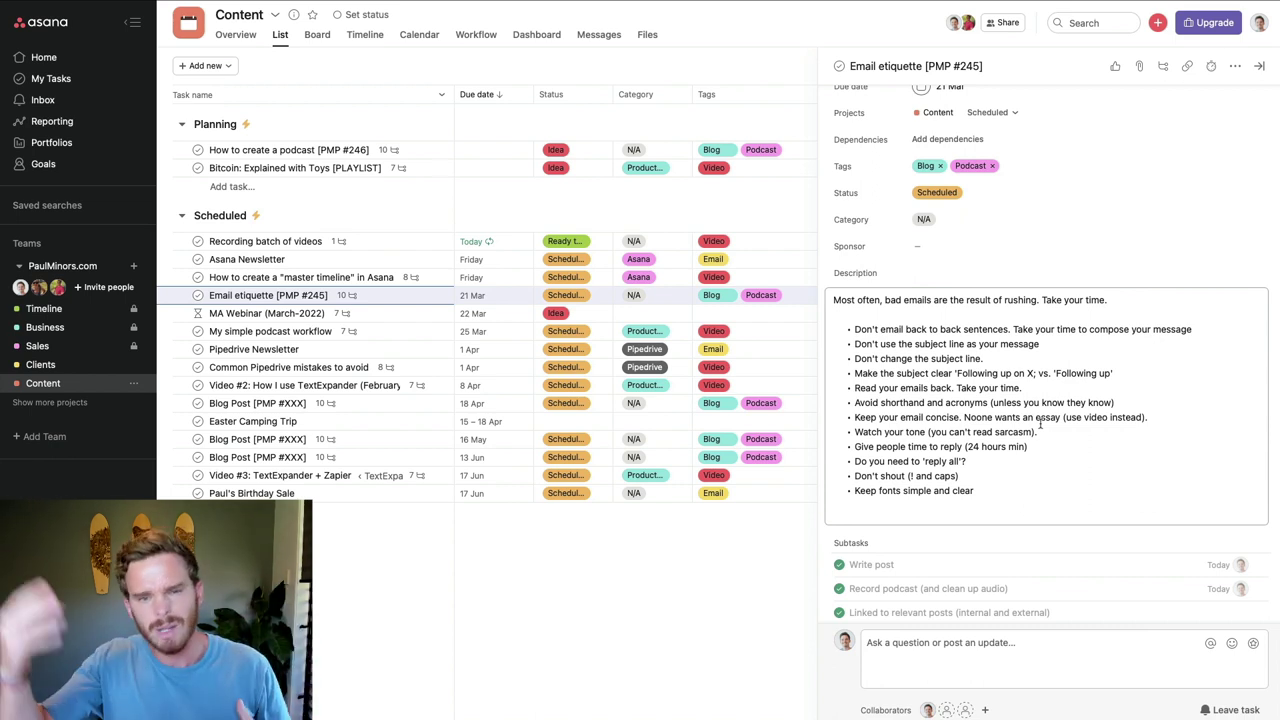
scroll(1040, 425, up, 2)
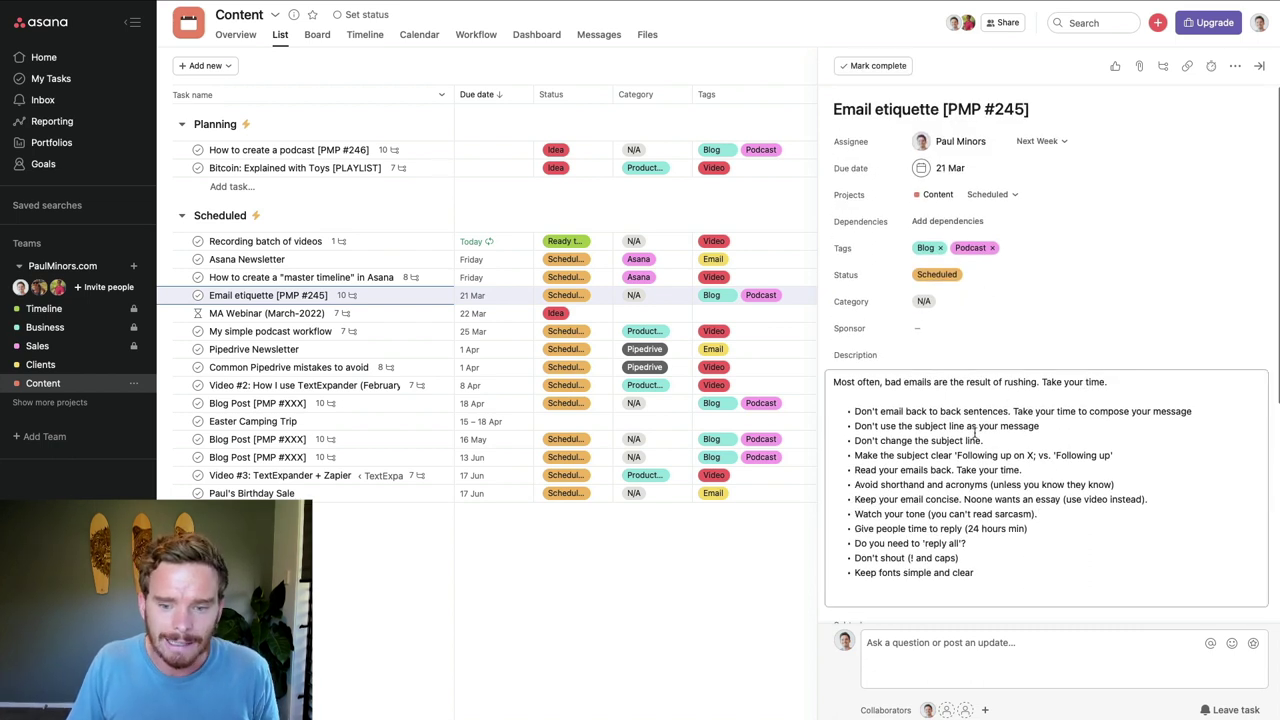
scroll(1011, 436, down, 4)
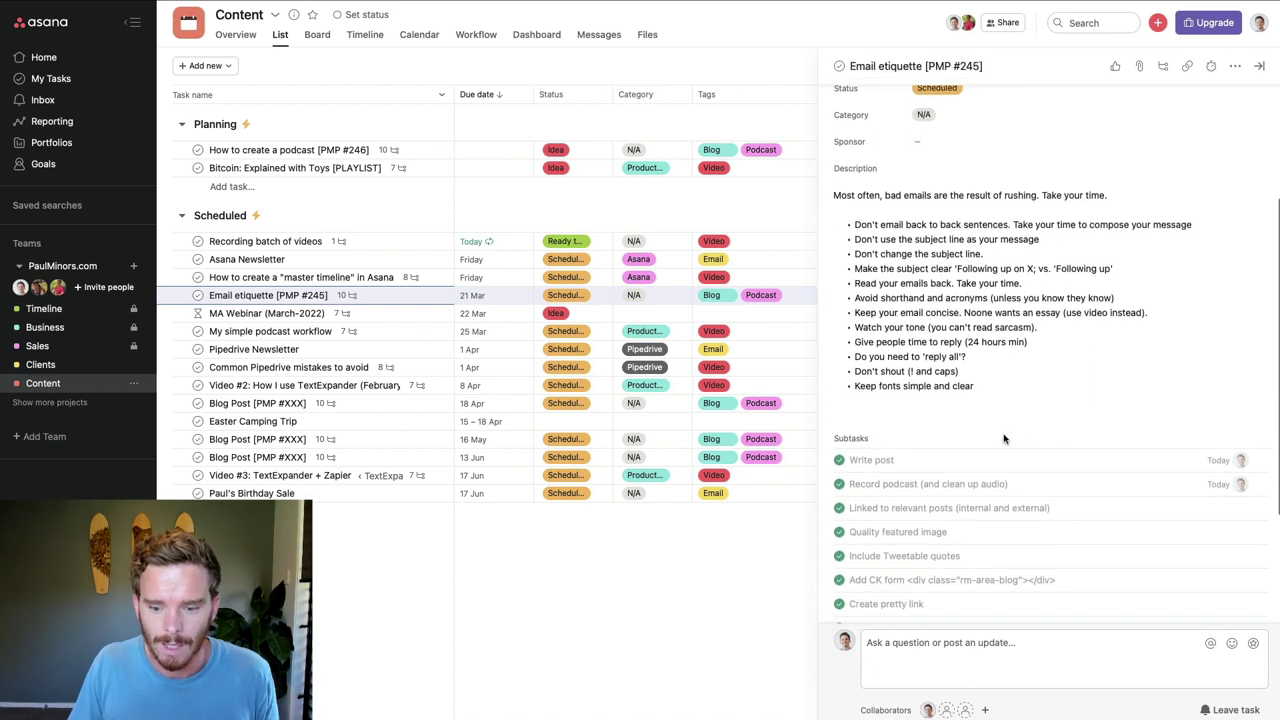
key(super+Tab)
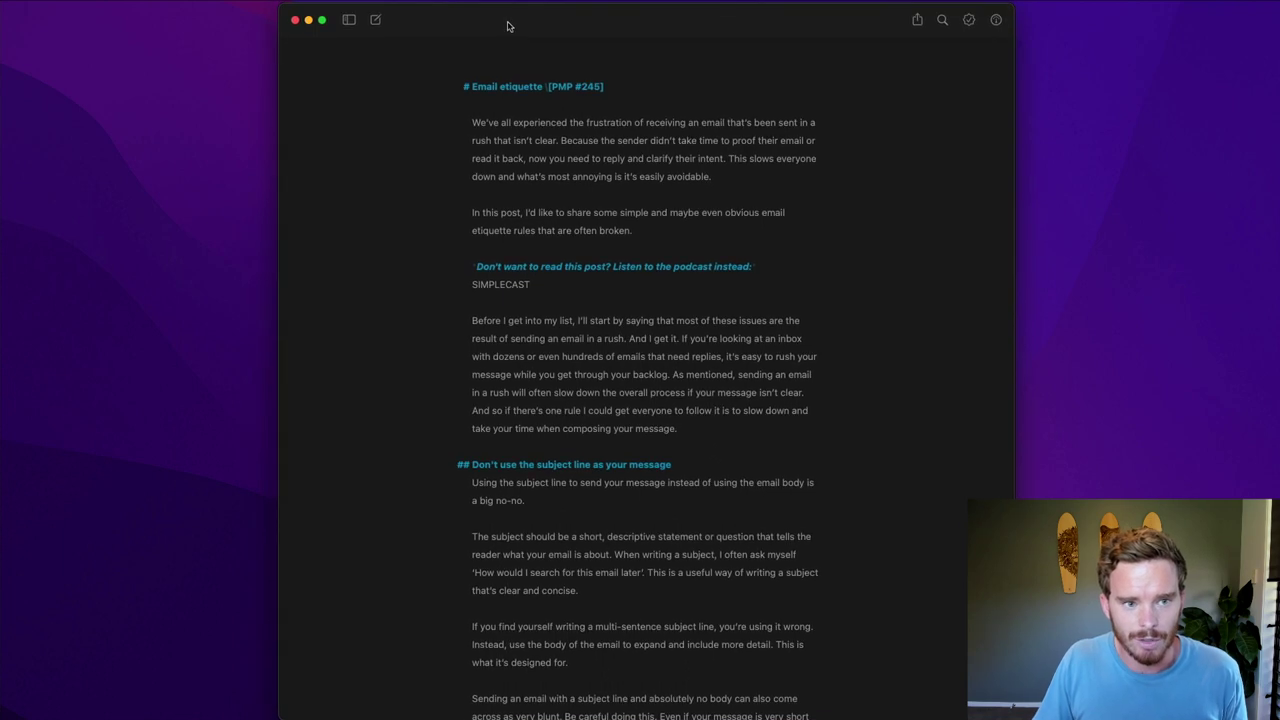
Scroll through the Email etiquette [PMP #245] draft in Ulysses to review its sections.
scroll(645, 248, up, 2)
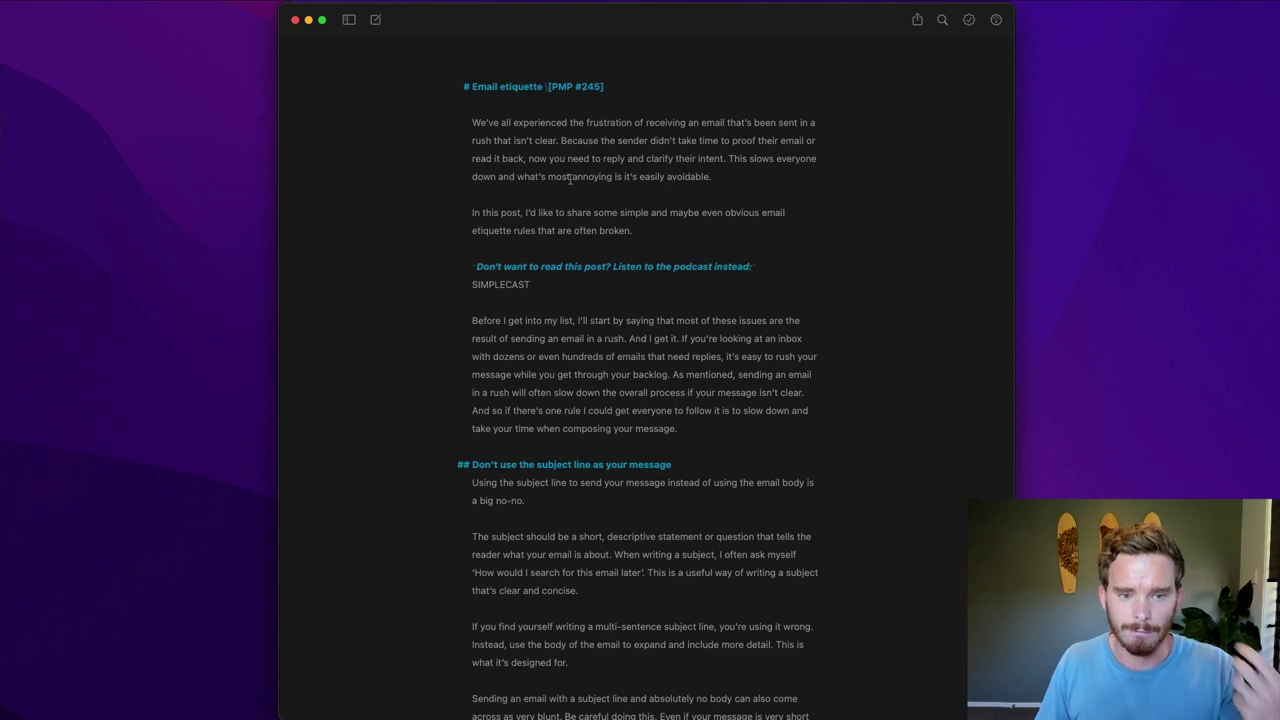
scroll(520, 250, down, 5)
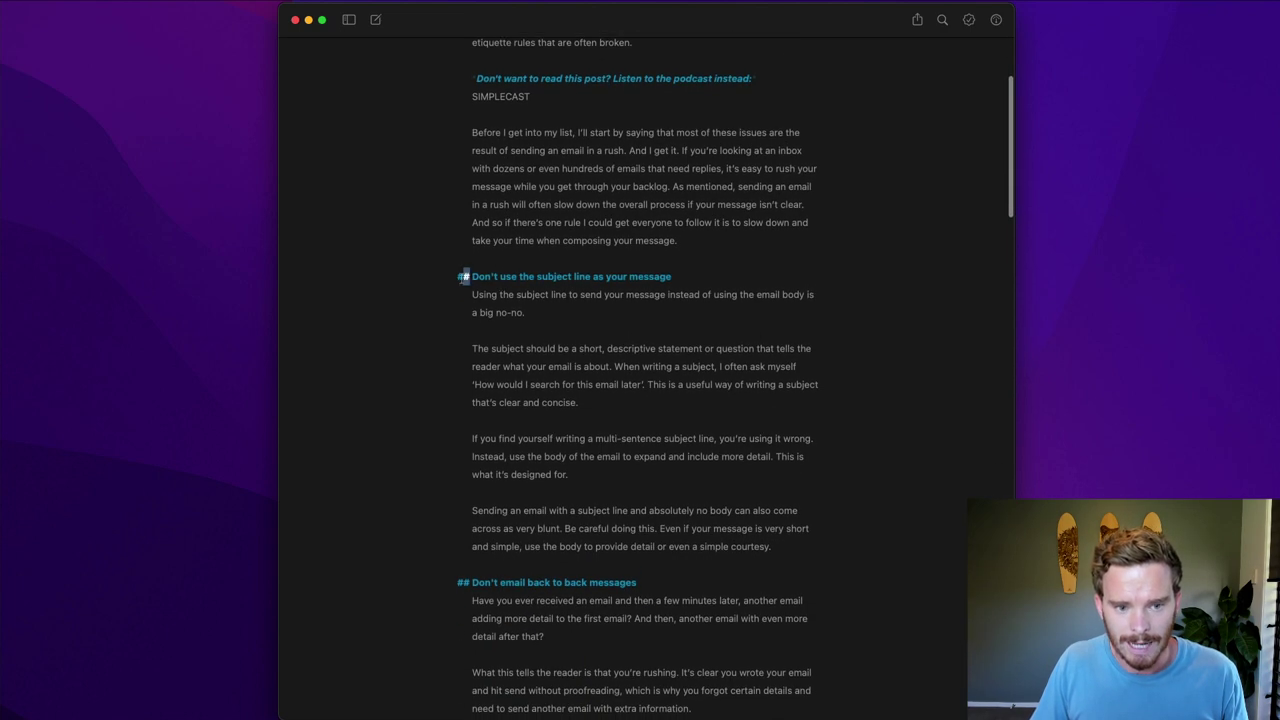
scroll(580, 320, up, 5)
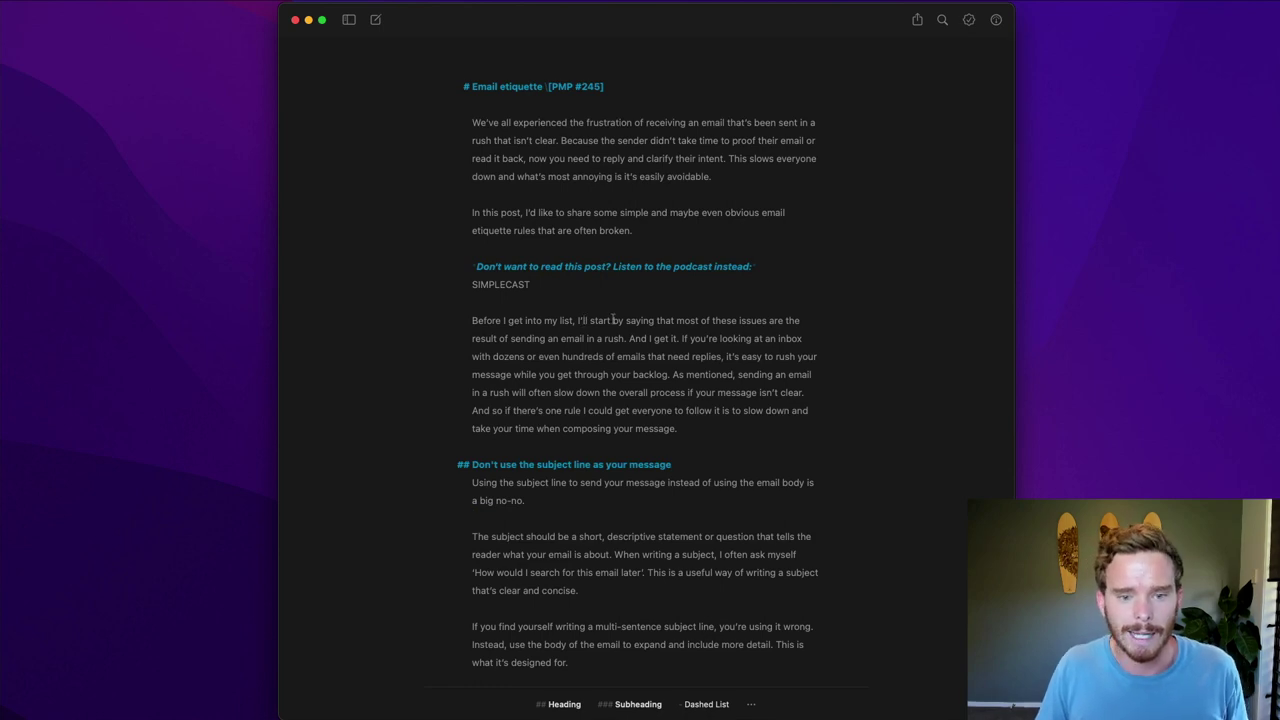
scroll(613, 320, up, 2)
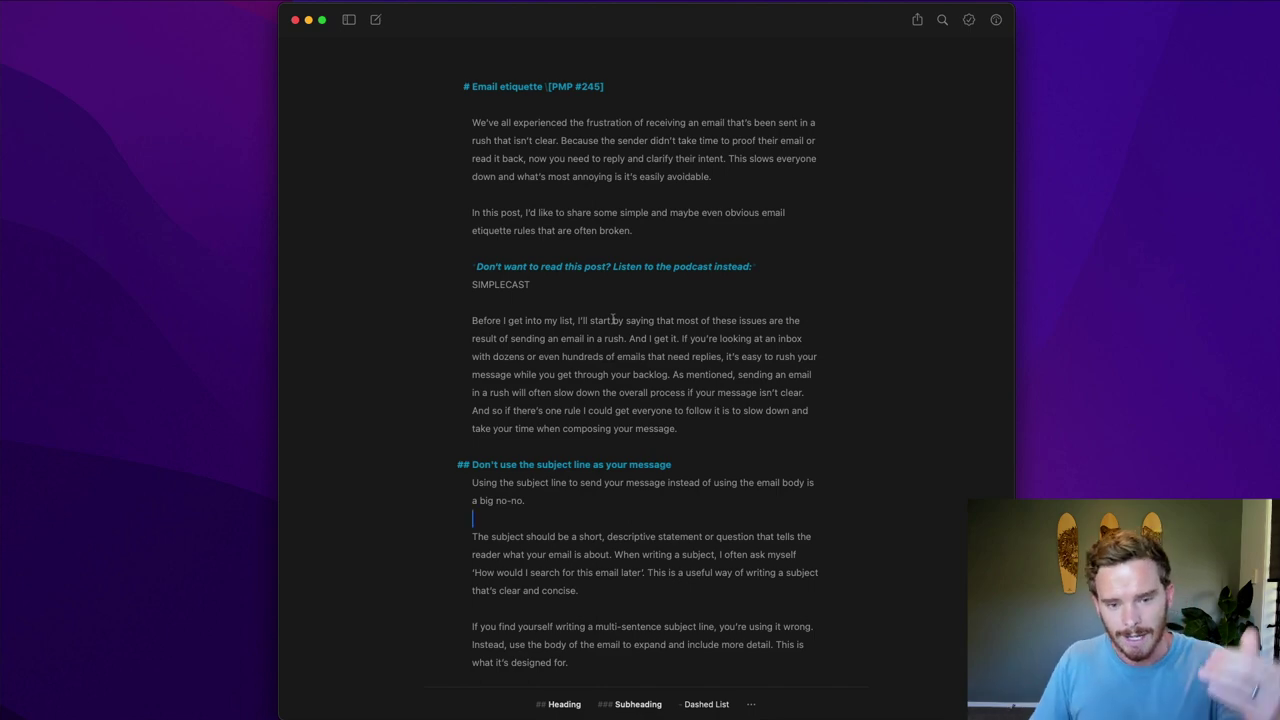
scroll(613, 320, down, 10)
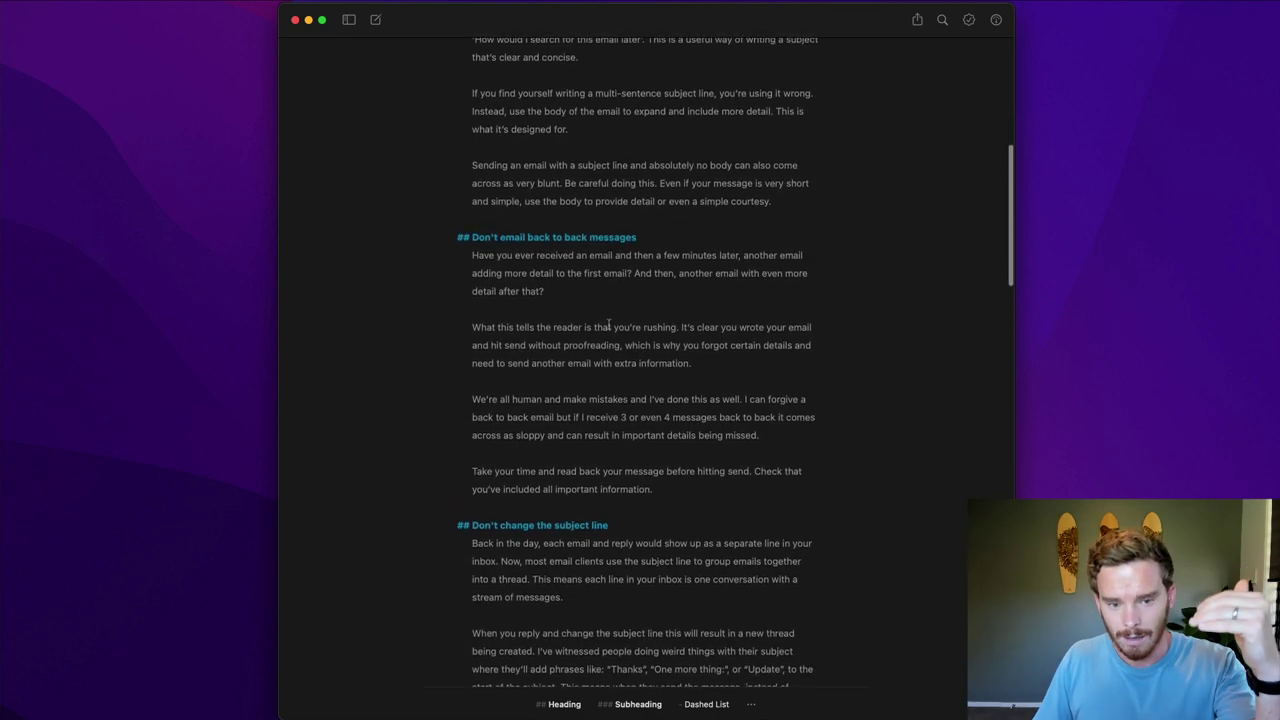
scroll(607, 322, down, 12)
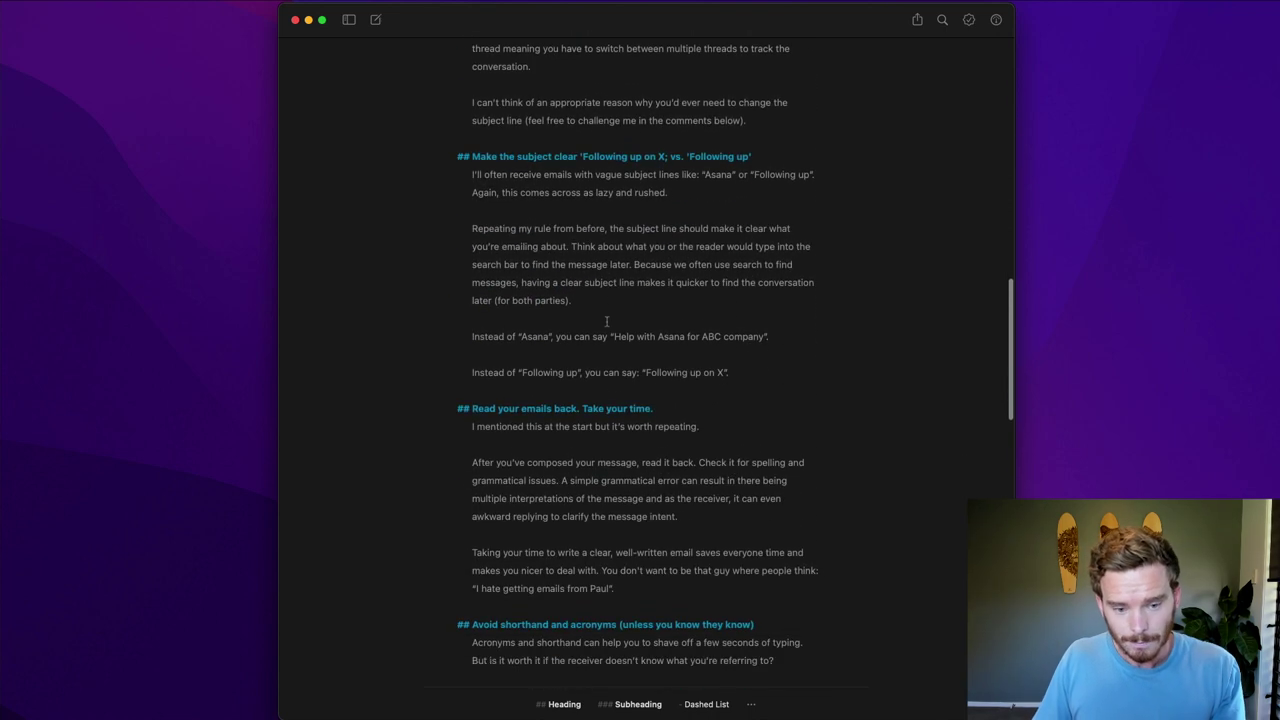
scroll(606, 321, up, 20)
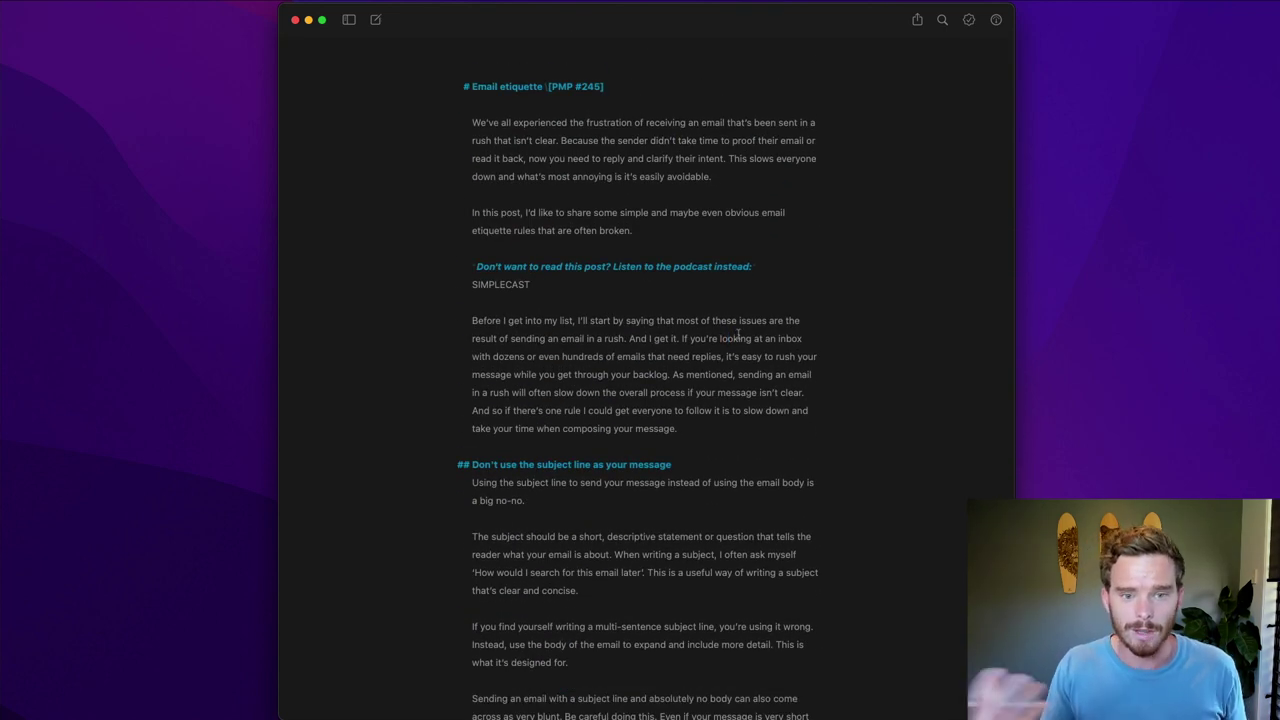
In the WordPress publish options, toggle status to Scheduled and back to Draft, then cancel without updating.
key(super+e)
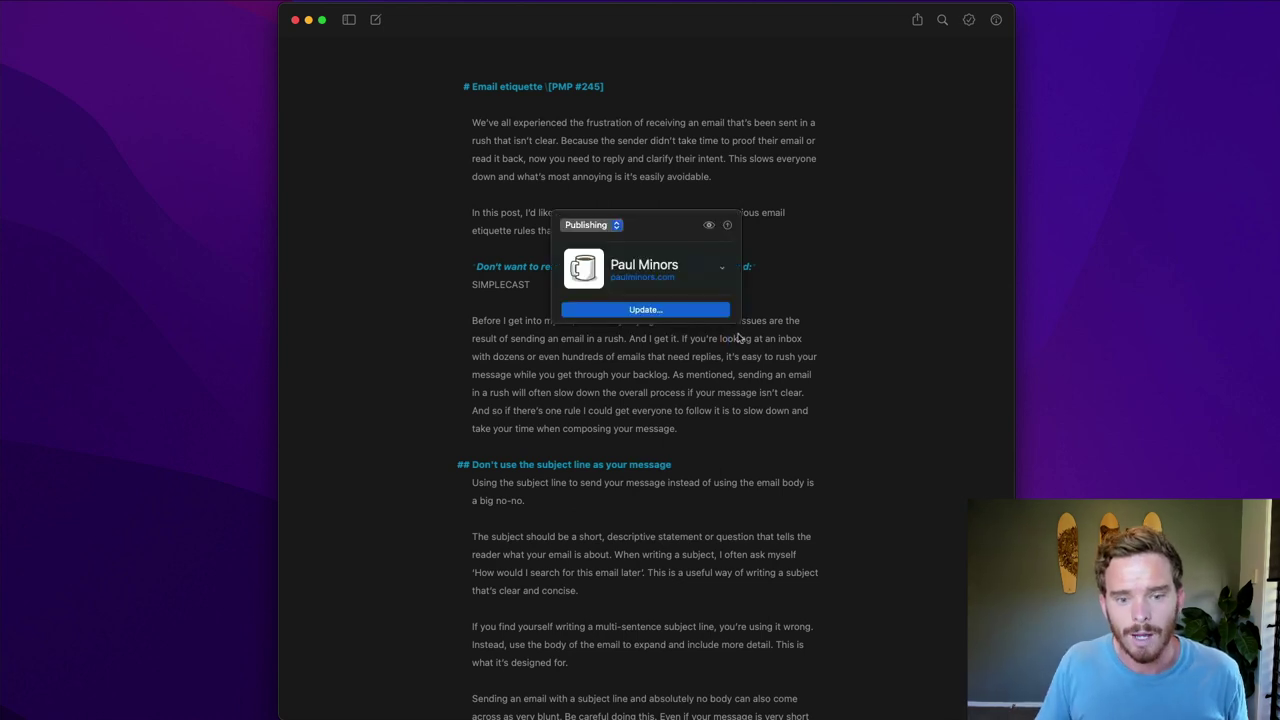
click(712, 314)
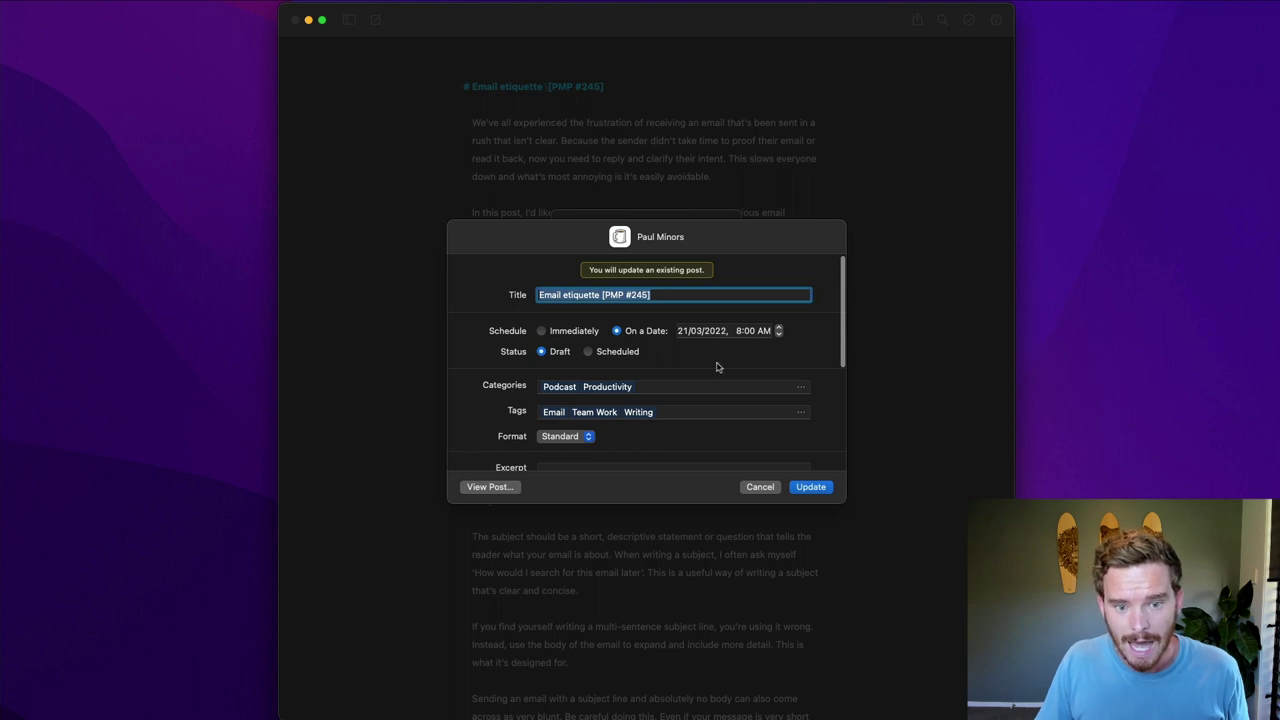
click(589, 352)
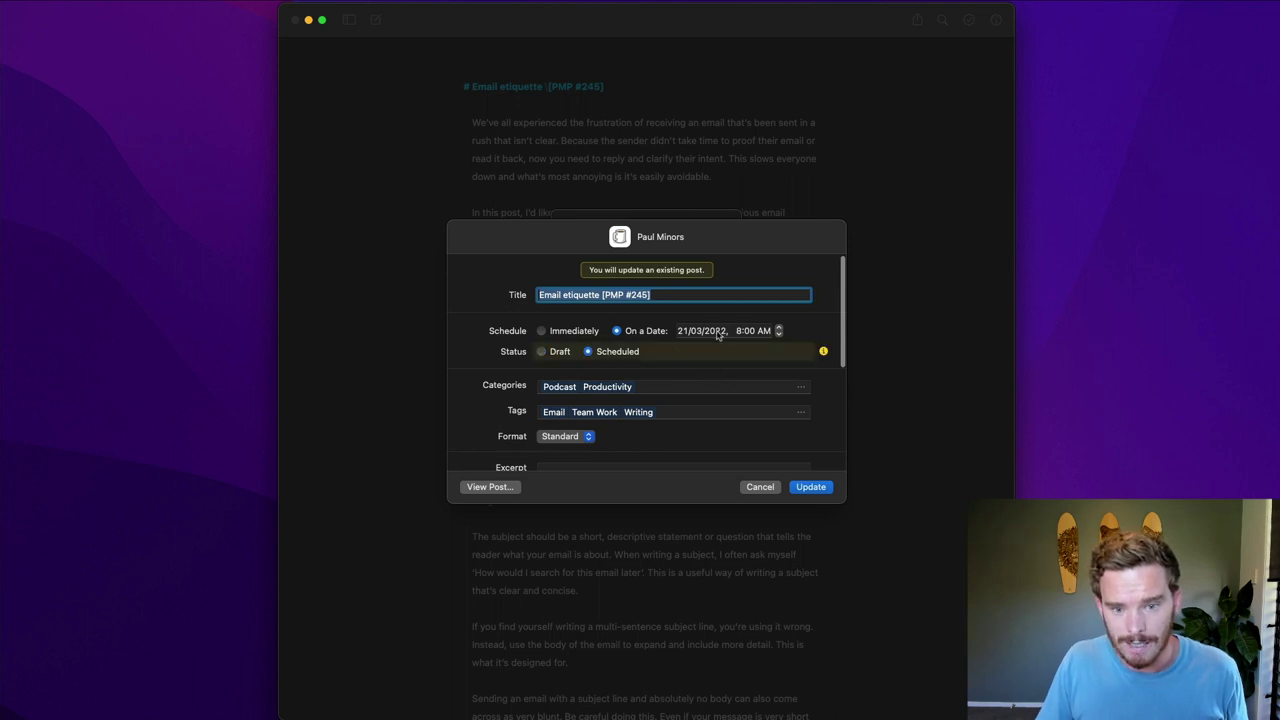
click(543, 352)
scroll(660, 356, down, 2)
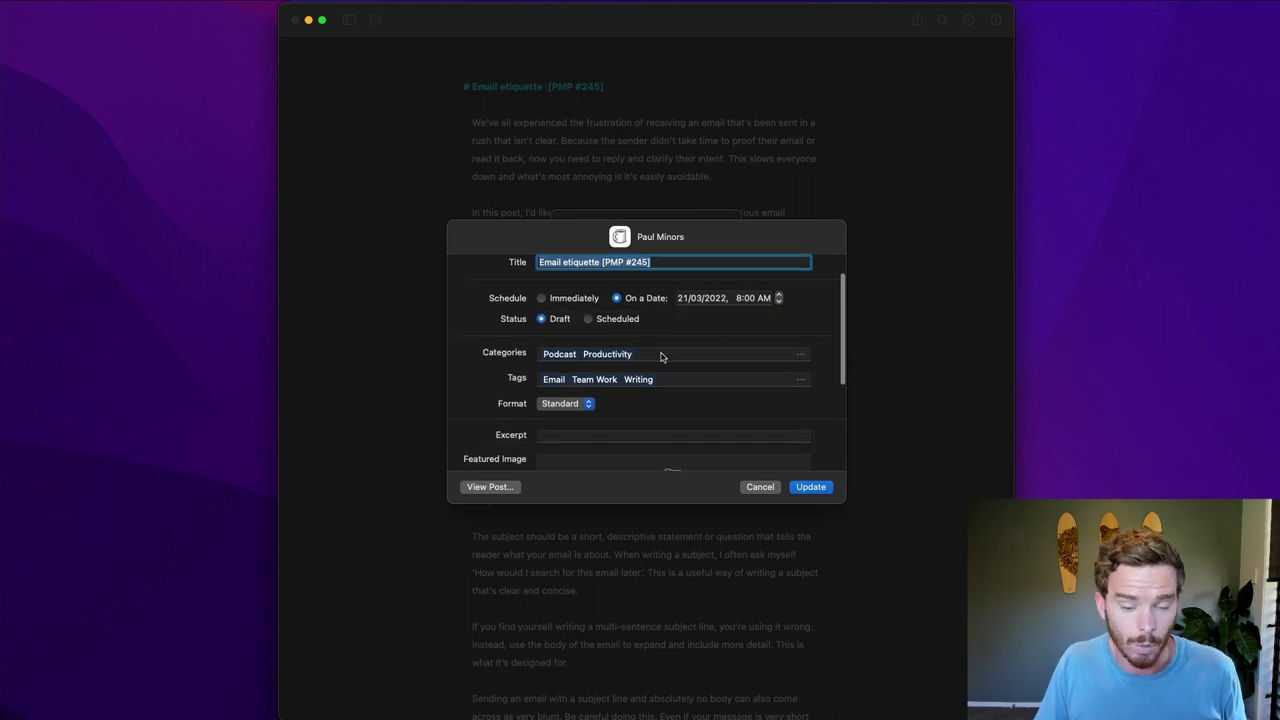
scroll(692, 400, down, 2)
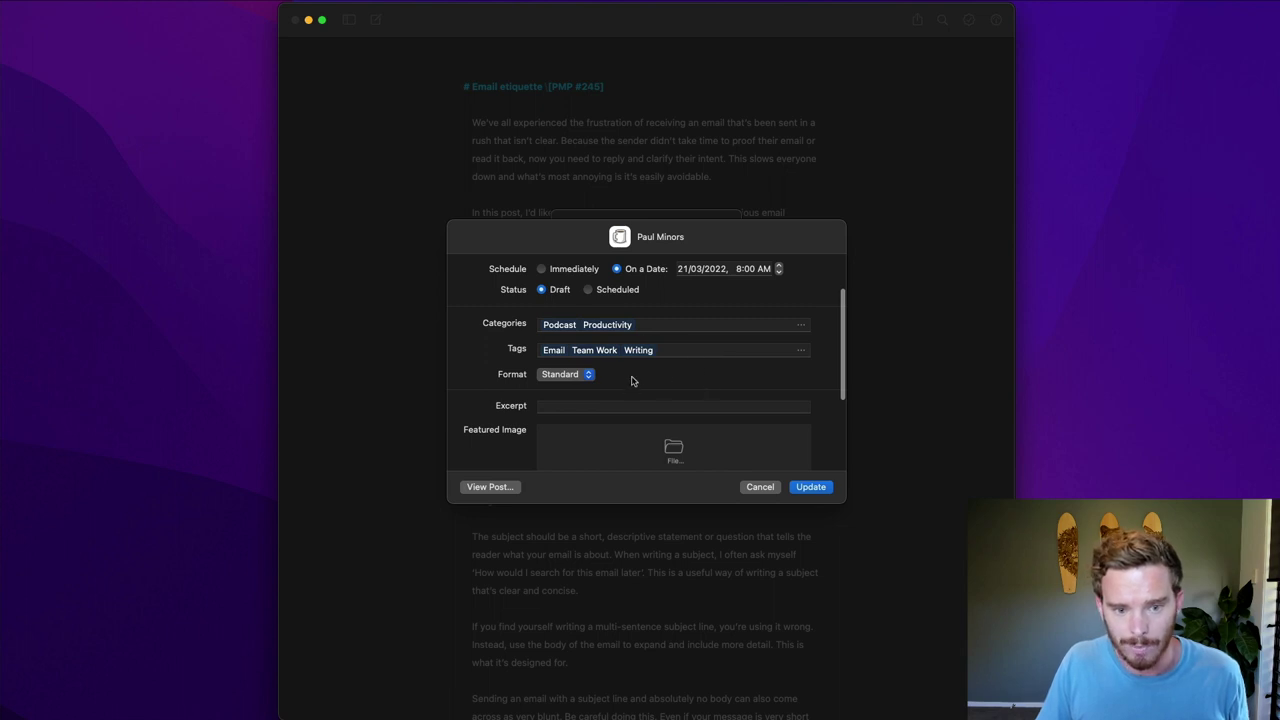
scroll(632, 381, down, 5)
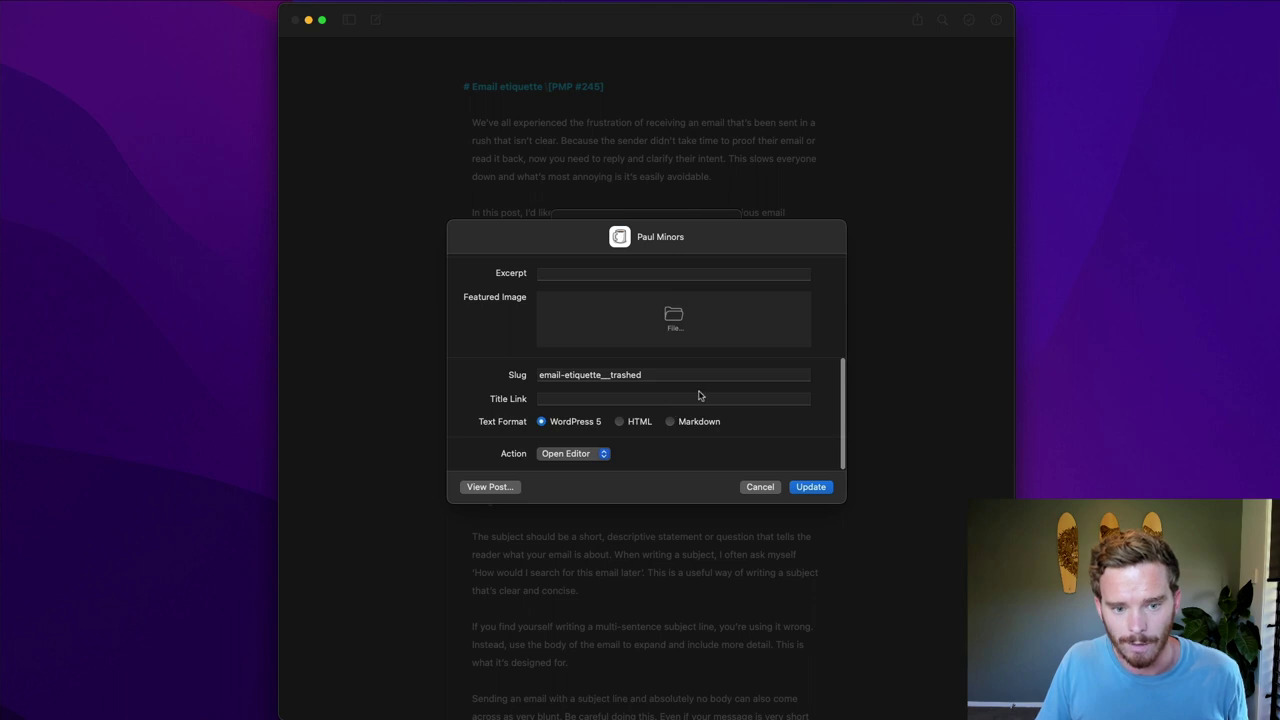
scroll(710, 410, up, 5)
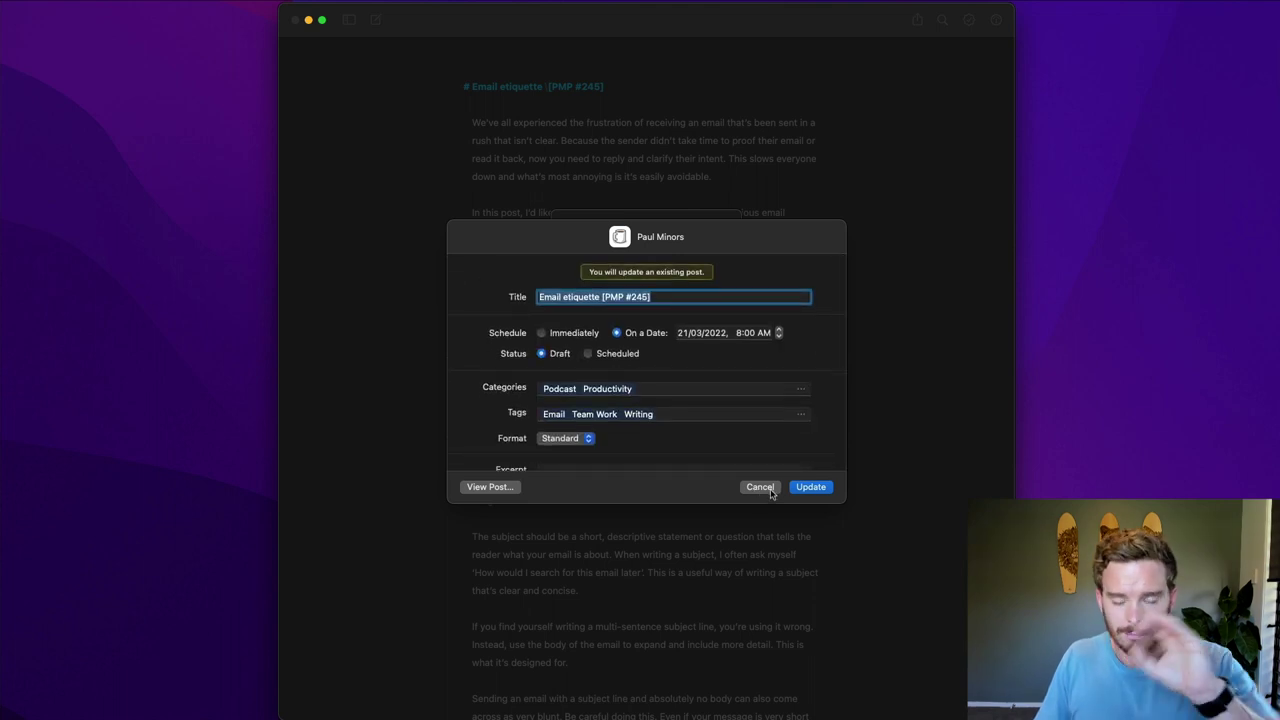
click(765, 490)
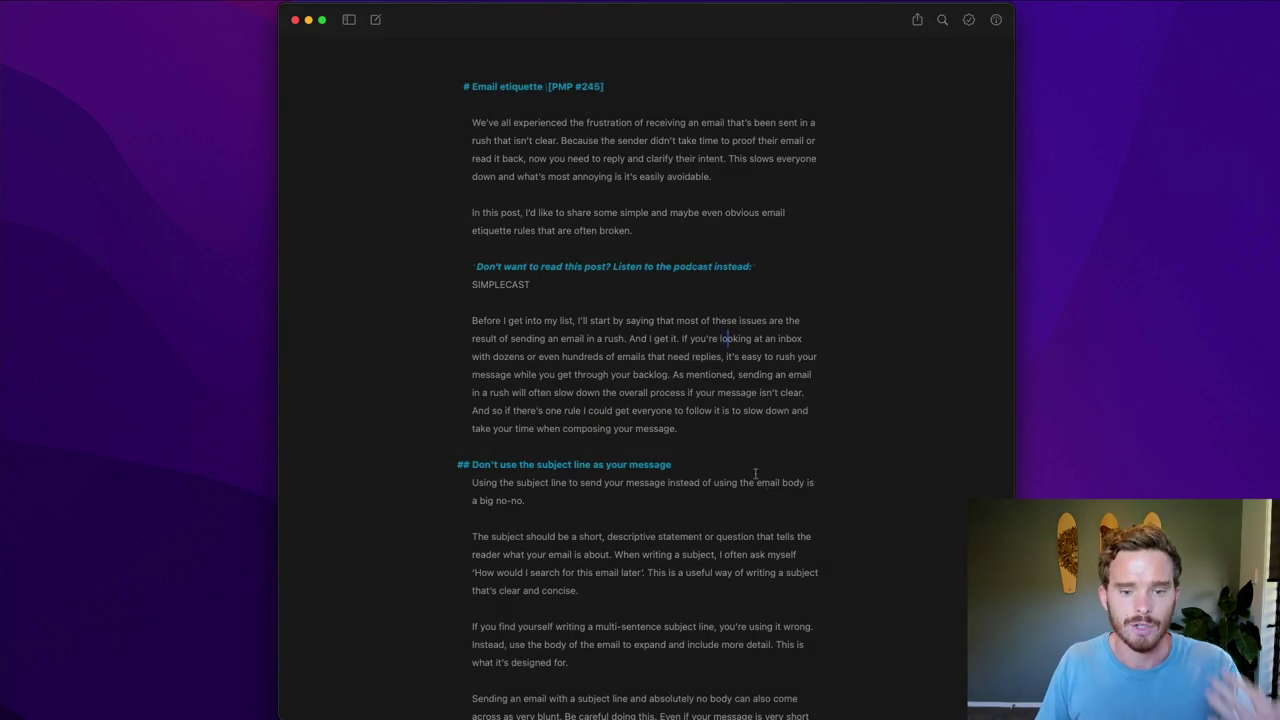
Minimize Ulysses and bring the GarageBand Email etiquette project to the front.
click(308, 20)
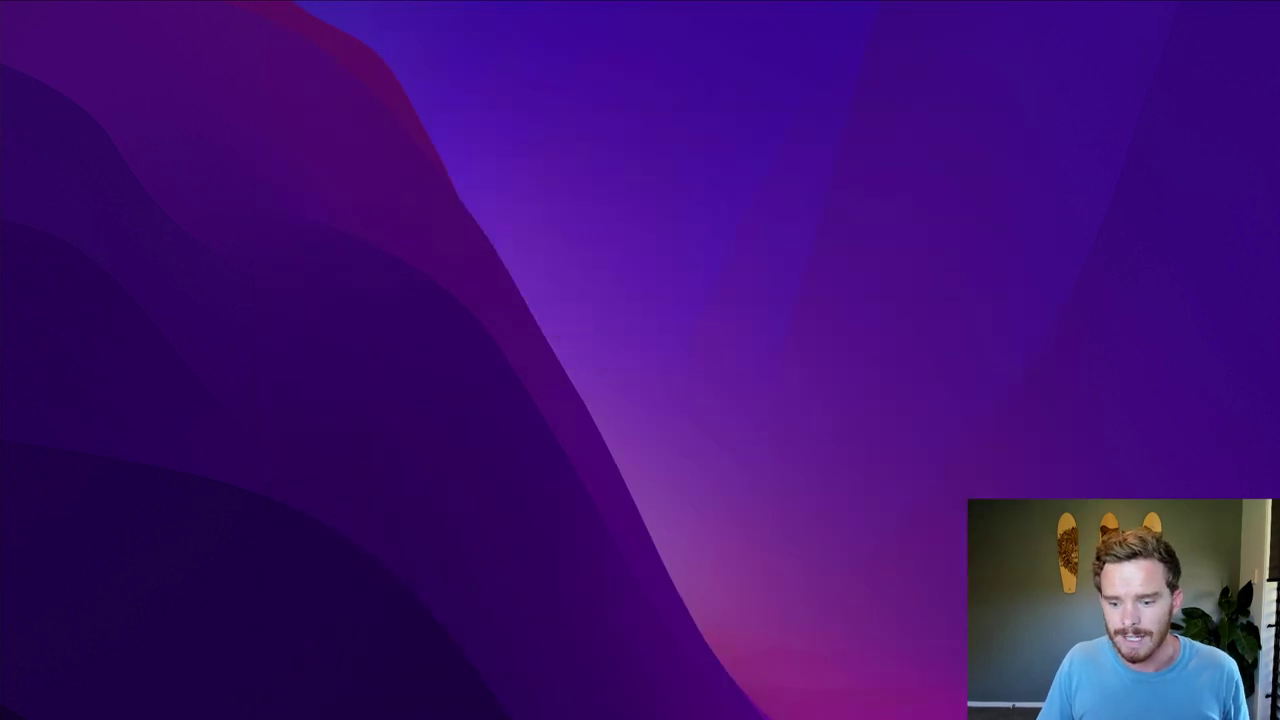
key(super+Tab)
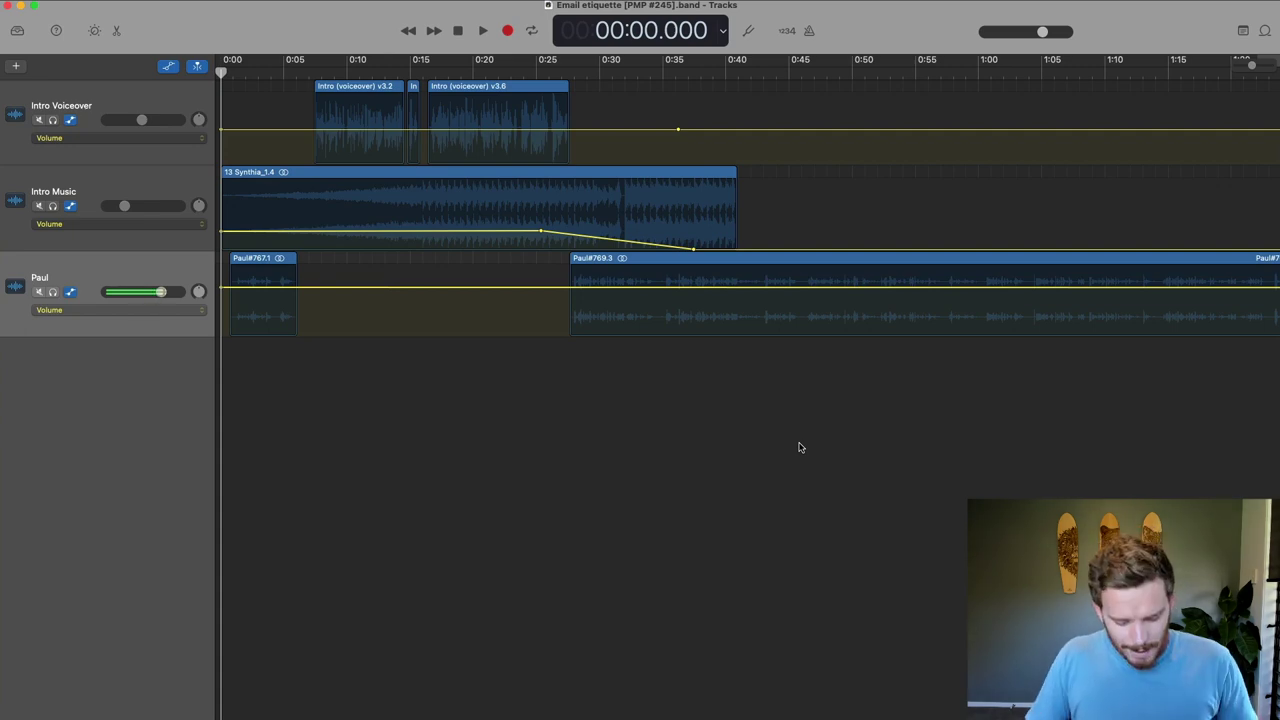
In the Podcast folder, duplicate an earlier episode folder and name the copy PMP #246.
key(super+Tab)
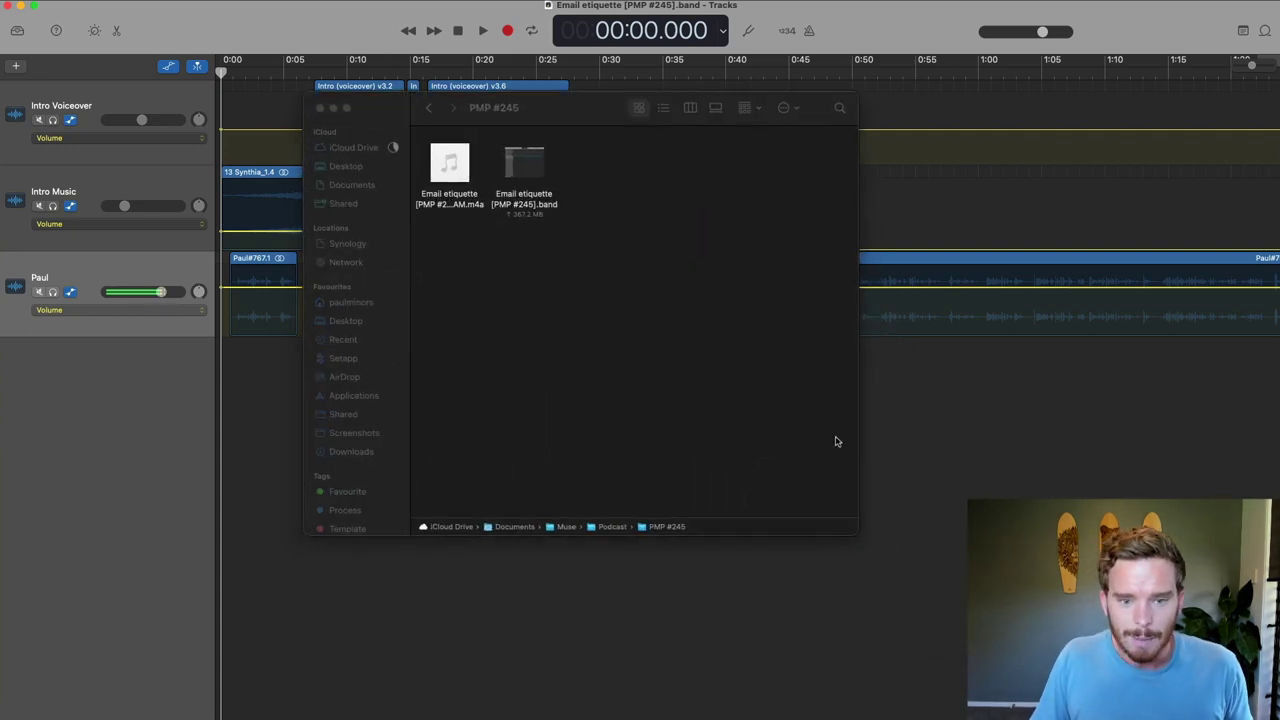
drag(589, 134, 629, 134)
double_click(658, 523)
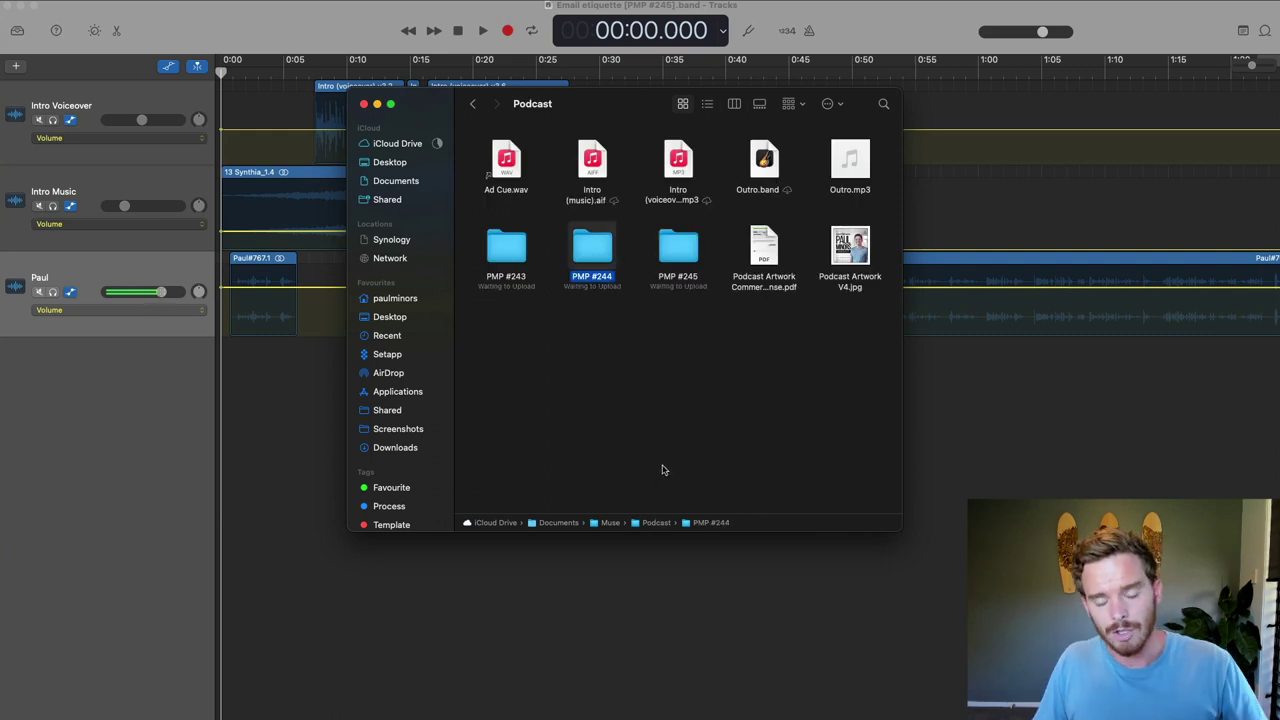
click(682, 258)
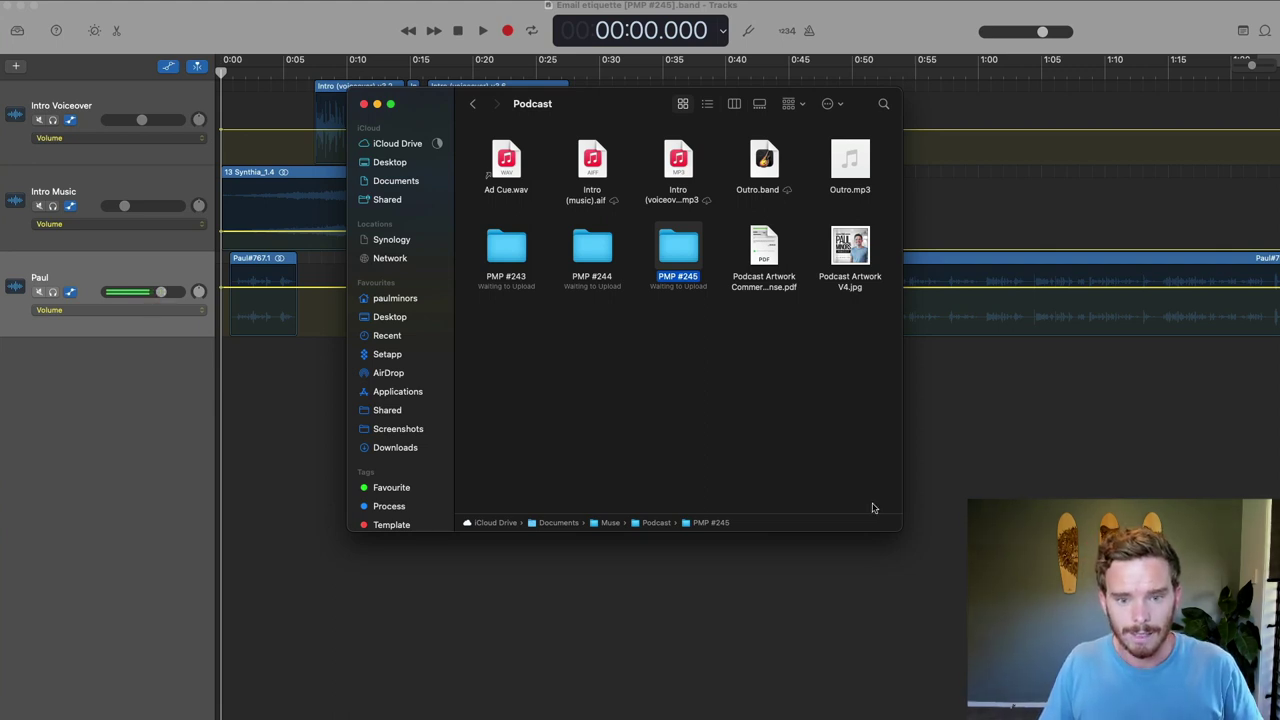
key(super+d)
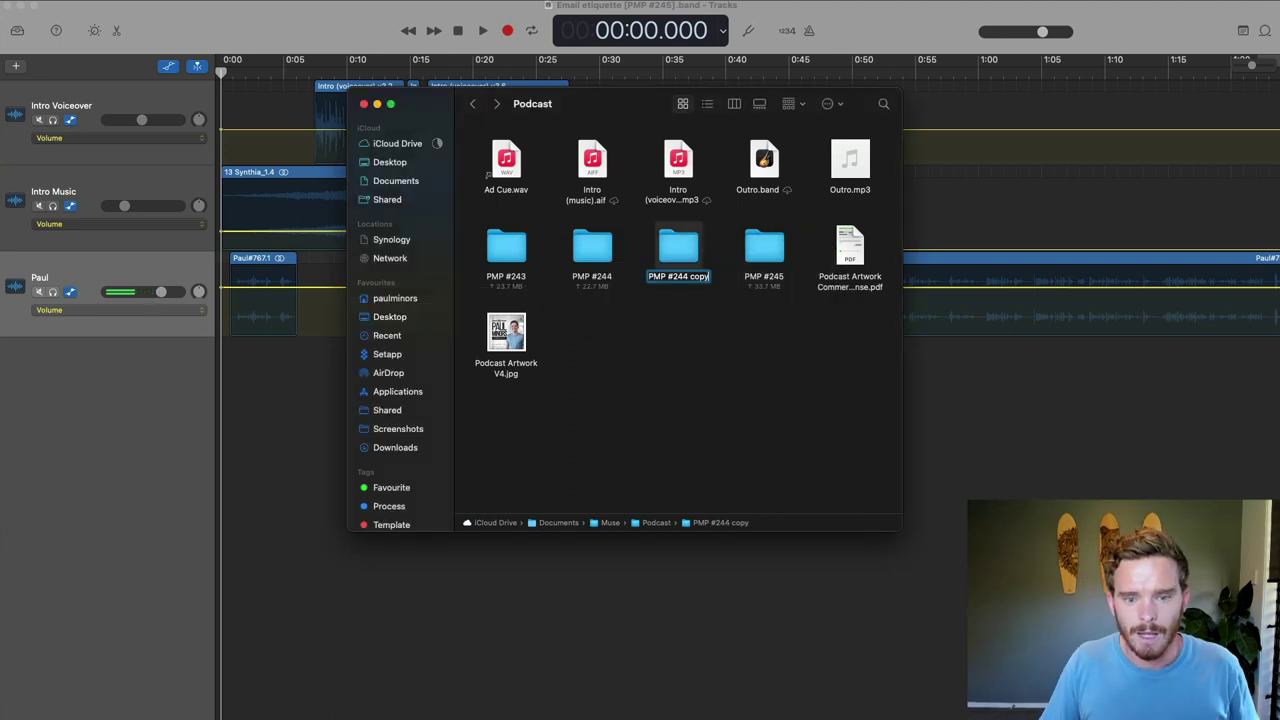
key(Return)
key(BackSpace)
text(6)
key(Return)
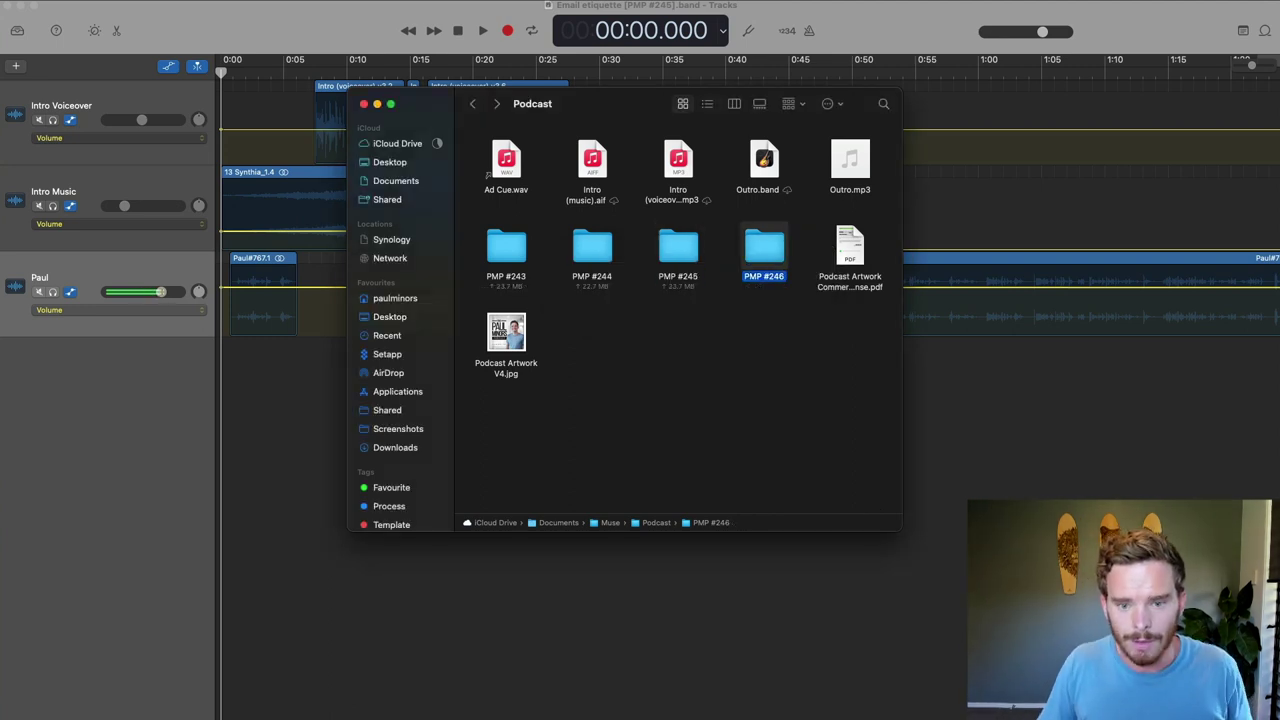
Inside PMP #246, delete the old m4a export, rename the project to New File.band, and close Finder.
click(755, 362)
click(760, 260)
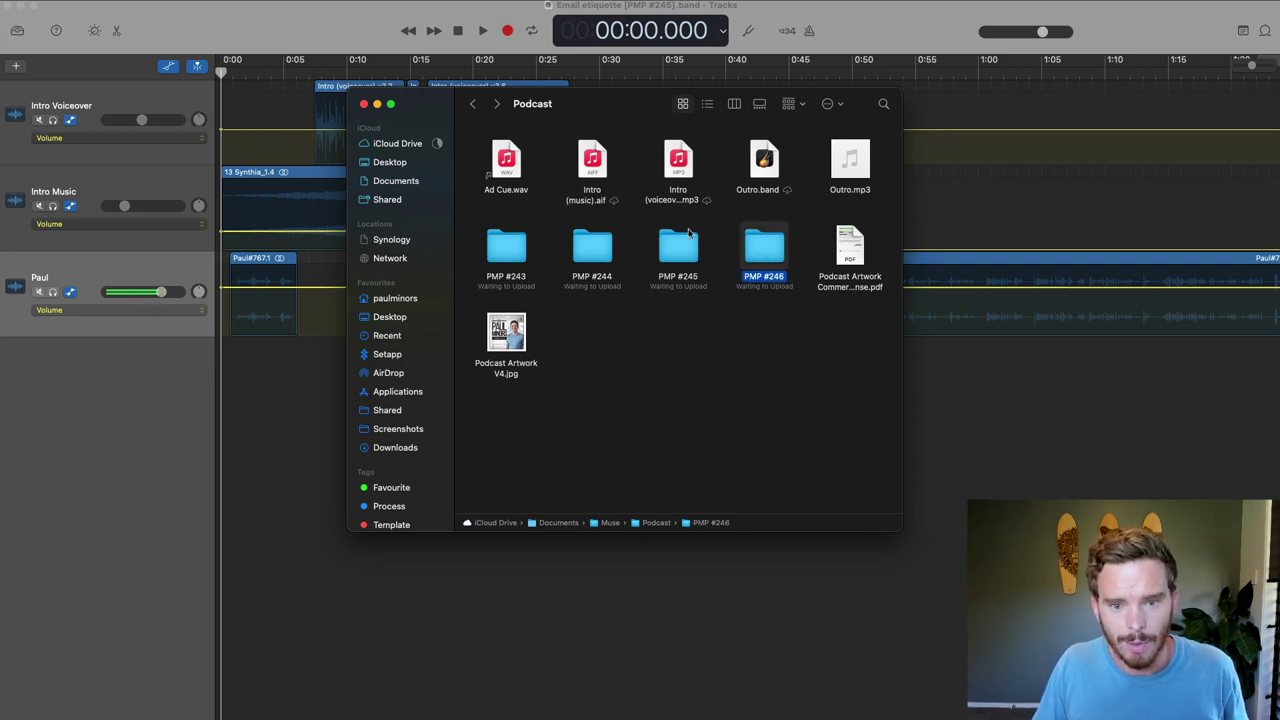
double_click(753, 246)
click(502, 166)
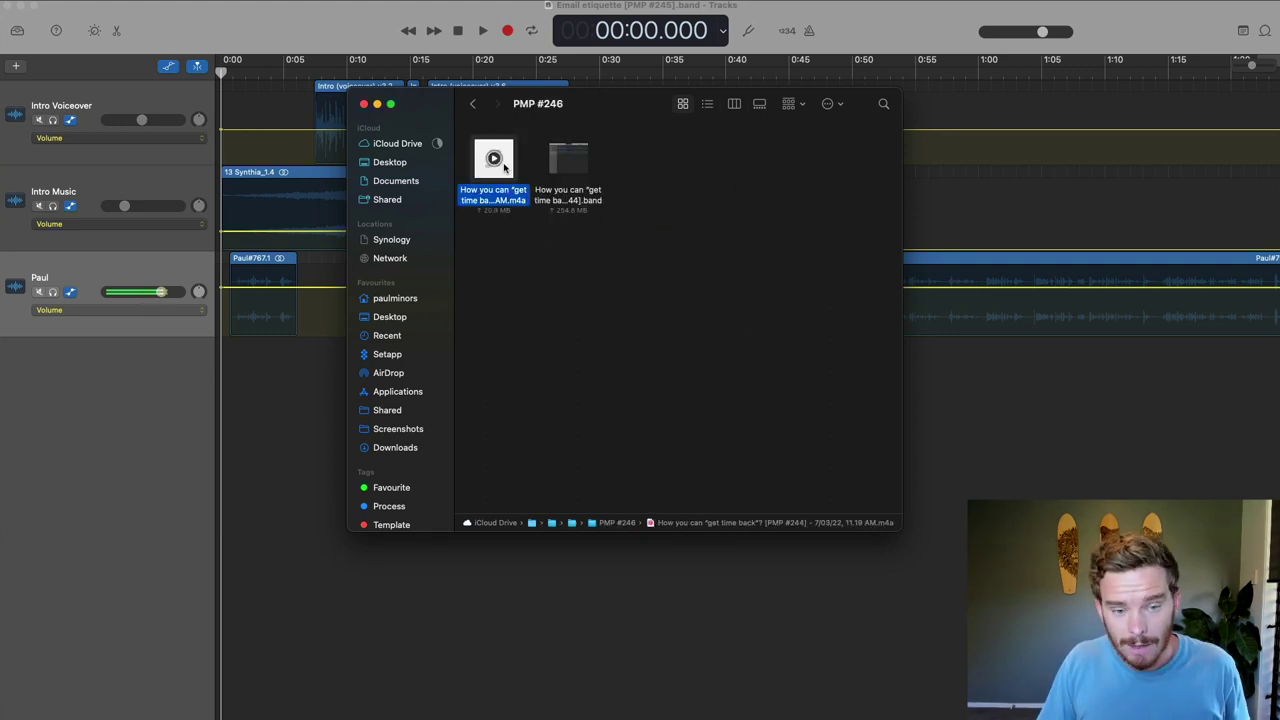
key(super+BackSpace)
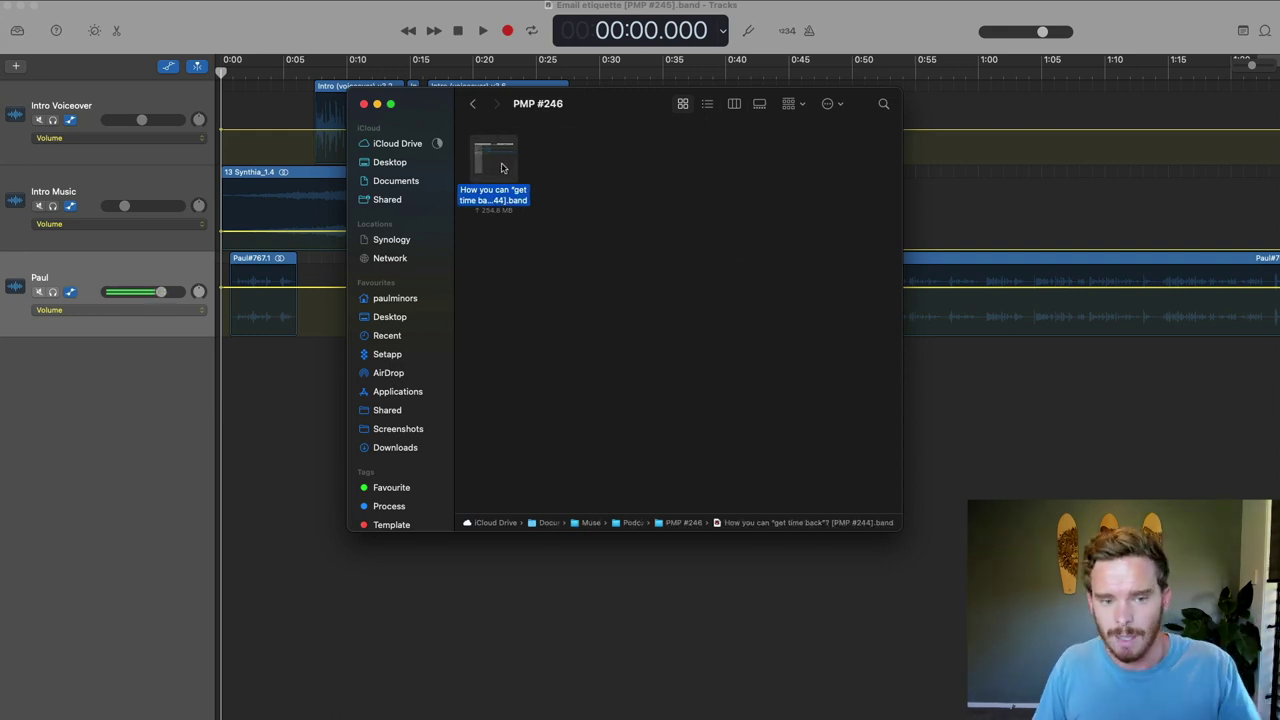
key(Return)
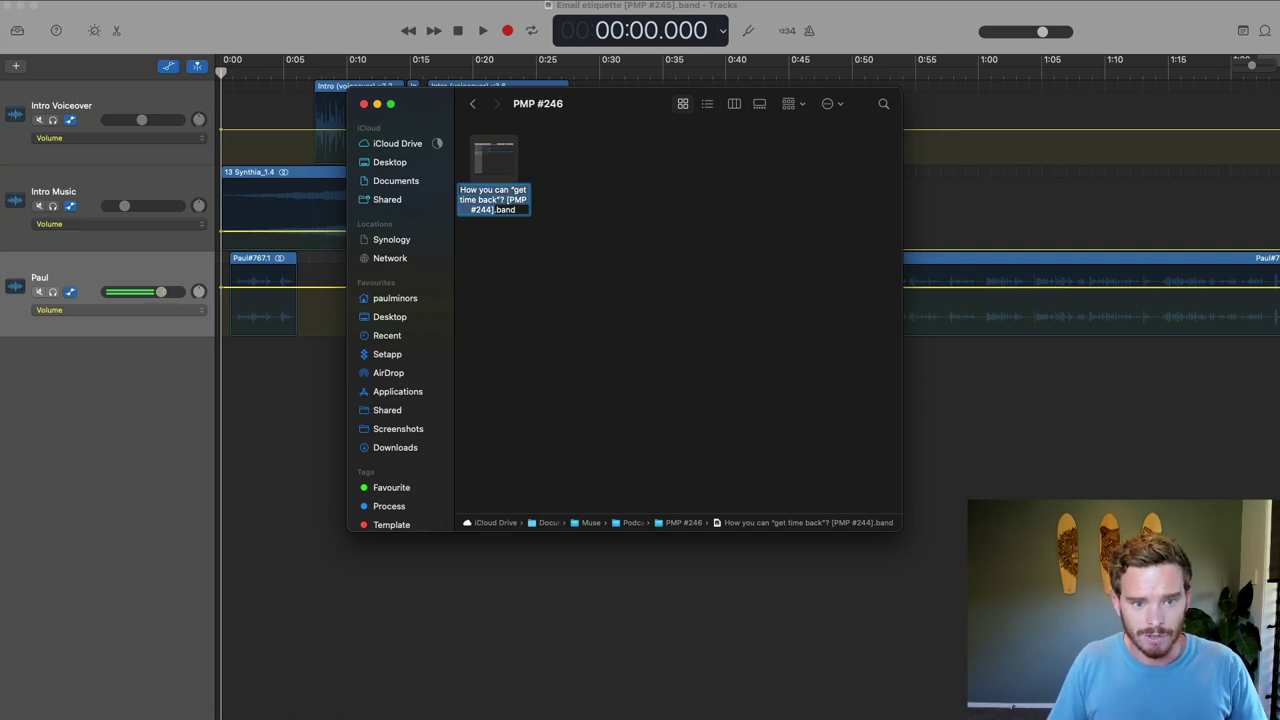
text(New File)
key(Return)
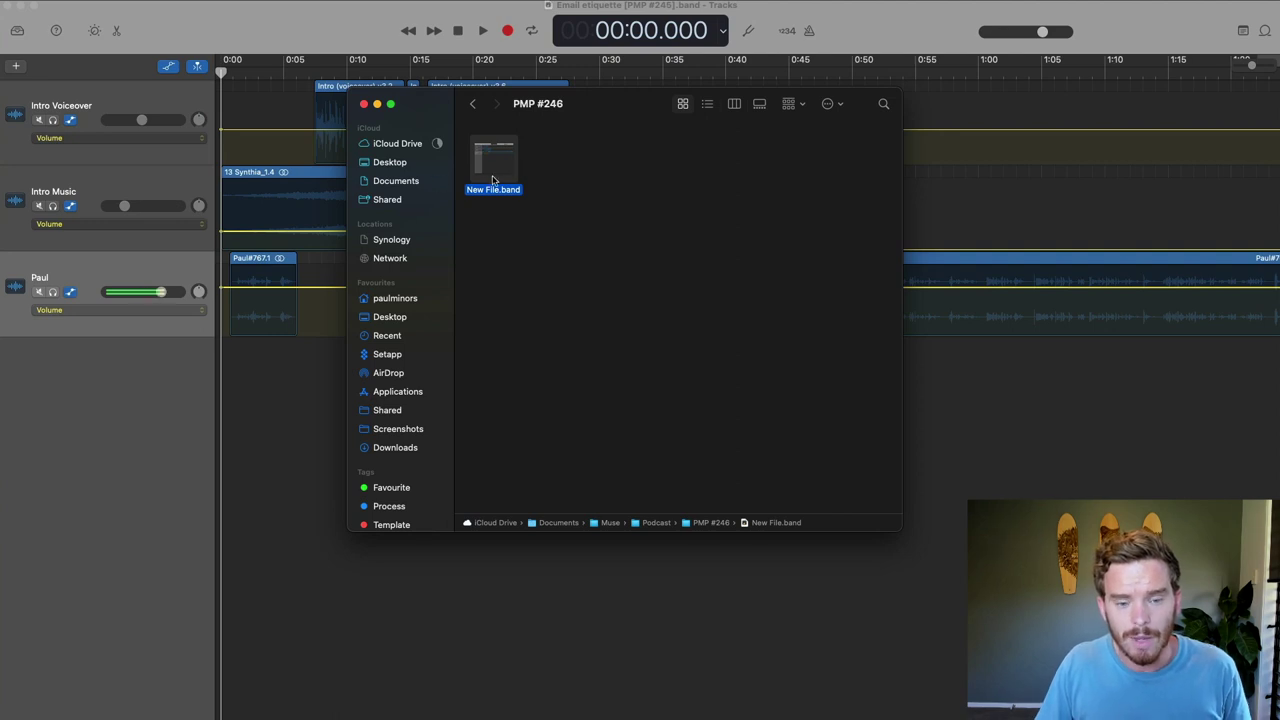
click(1126, 457)
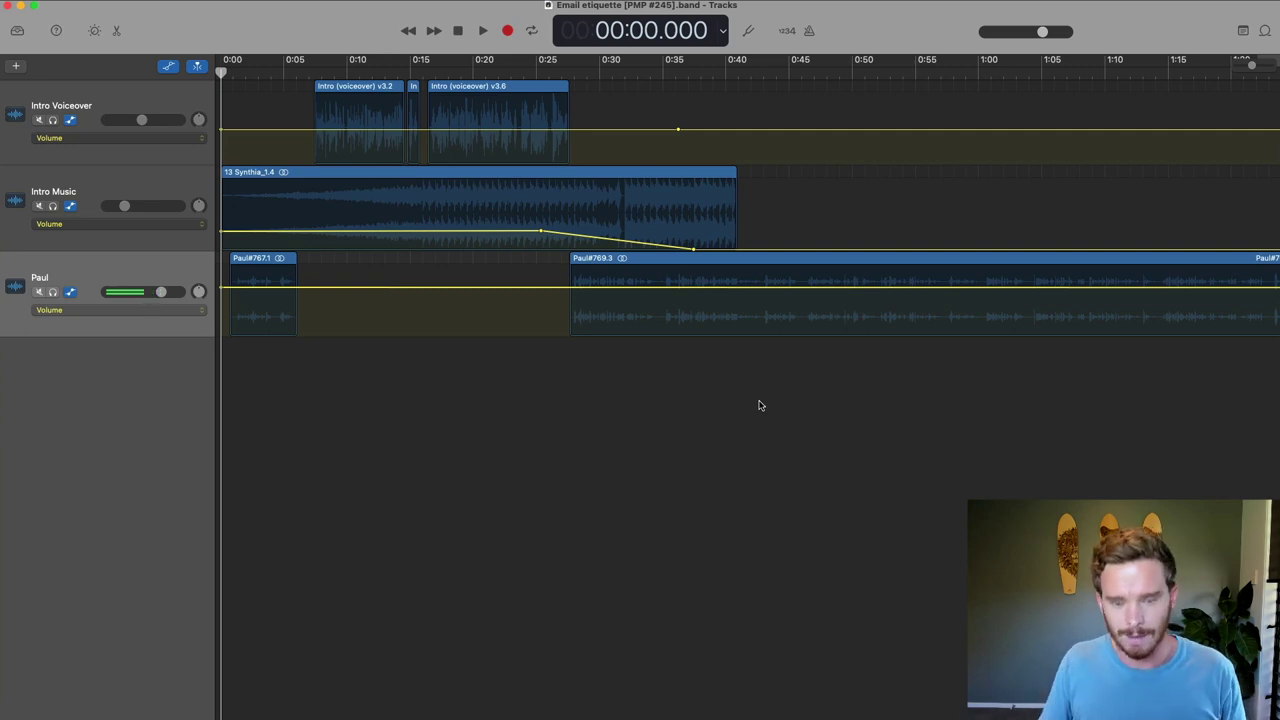
Delete the Paul#767.1 and Paul#769.3 regions from the Paul track.
click(273, 260)
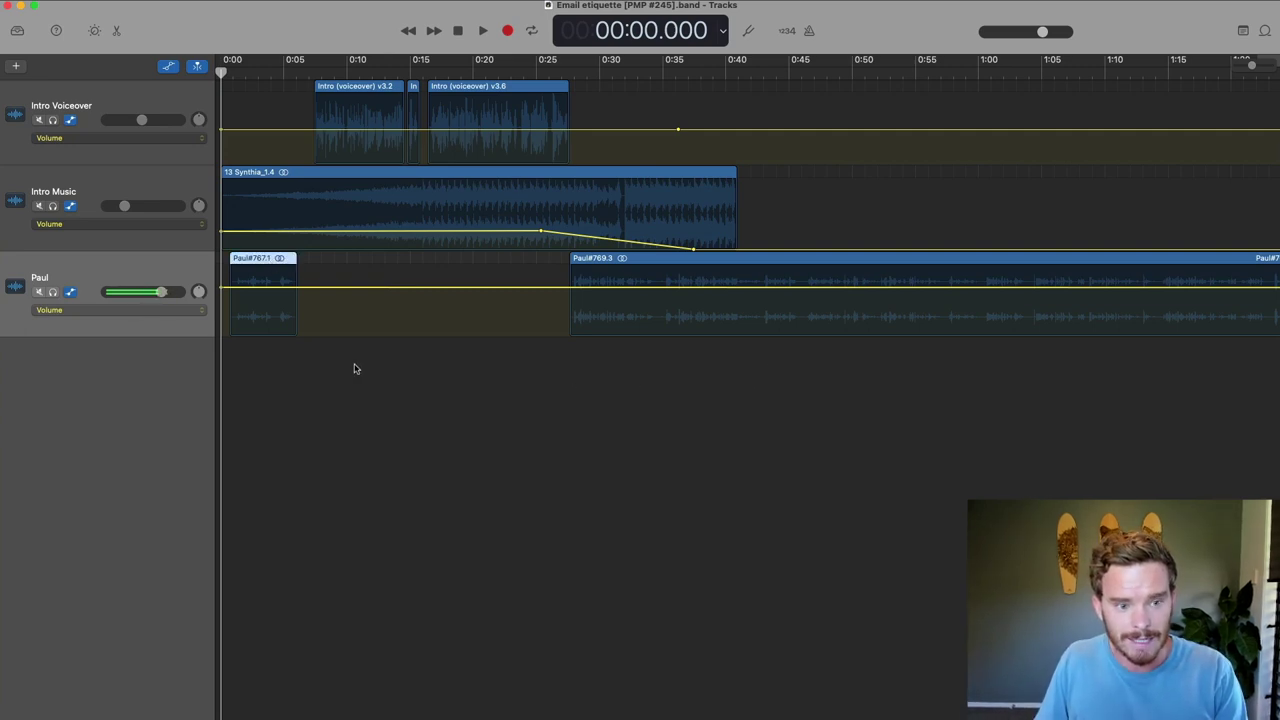
key(Delete)
click(676, 261)
key(Delete)
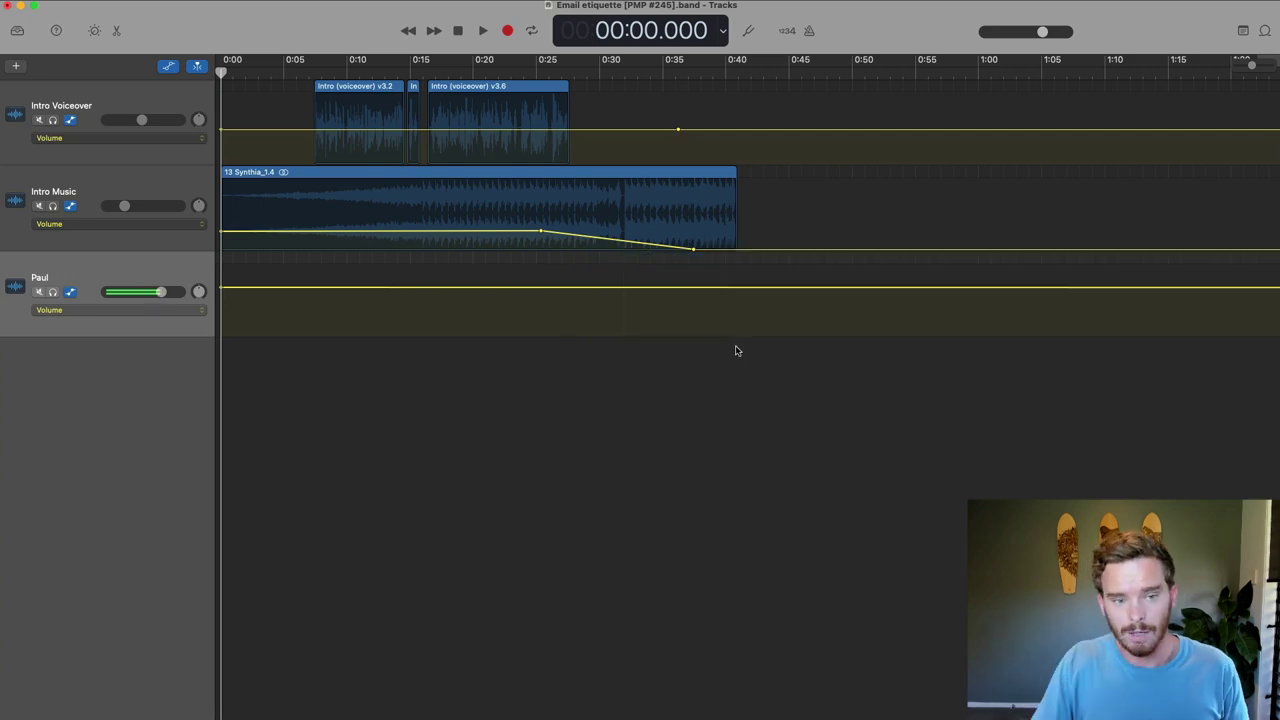
Place the playhead near 0:04 and inspect the intro tracks, selecting the 13 Synthia_1.4 music region.
key(Up)
key(Up)
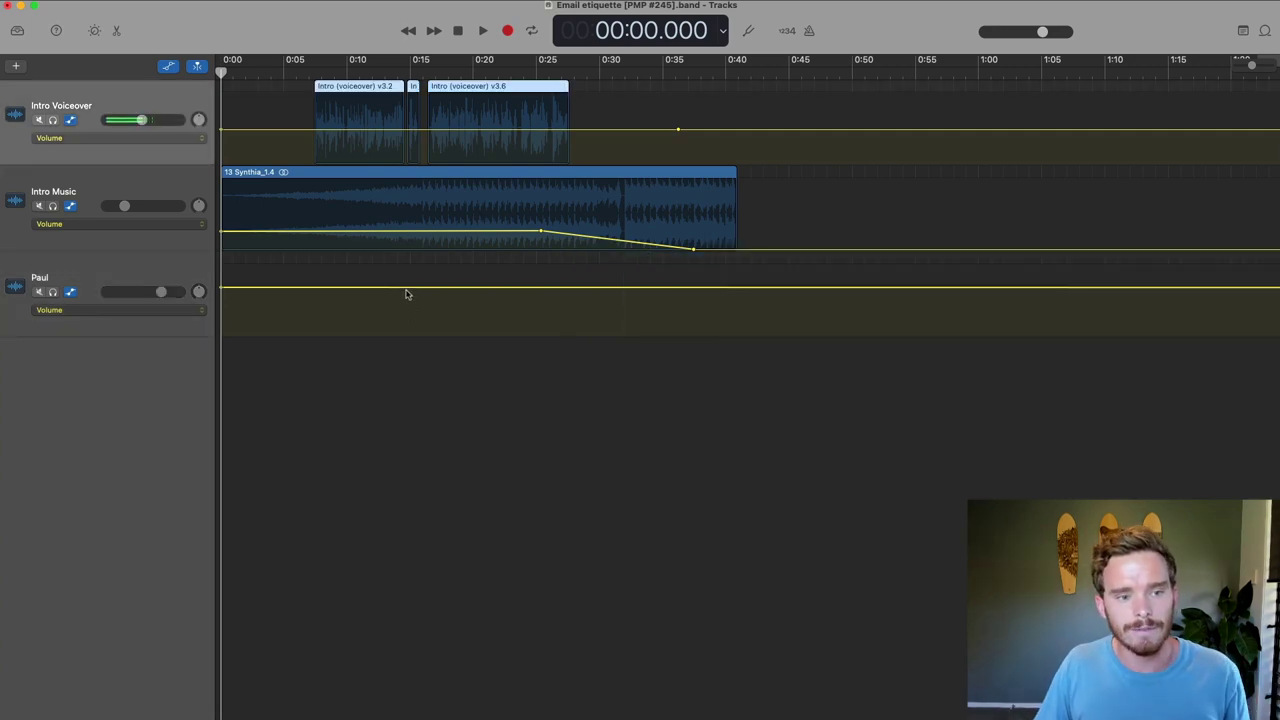
click(277, 74)
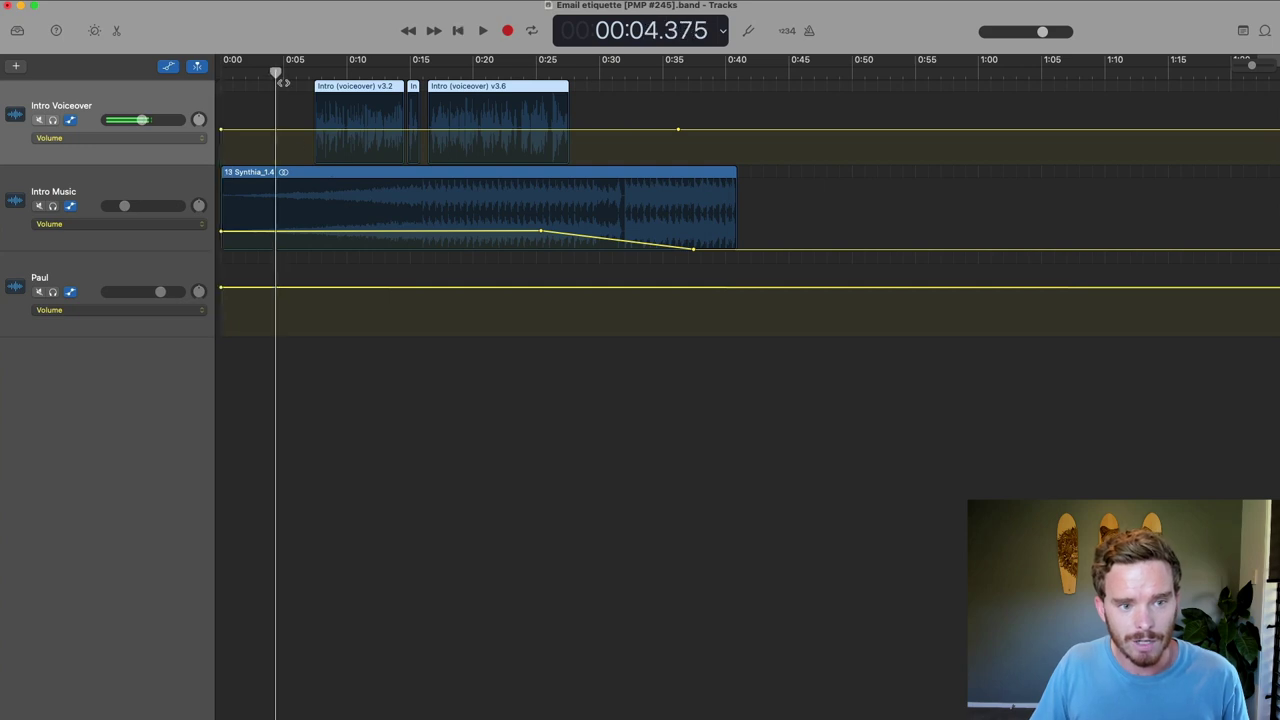
click(170, 183)
click(153, 103)
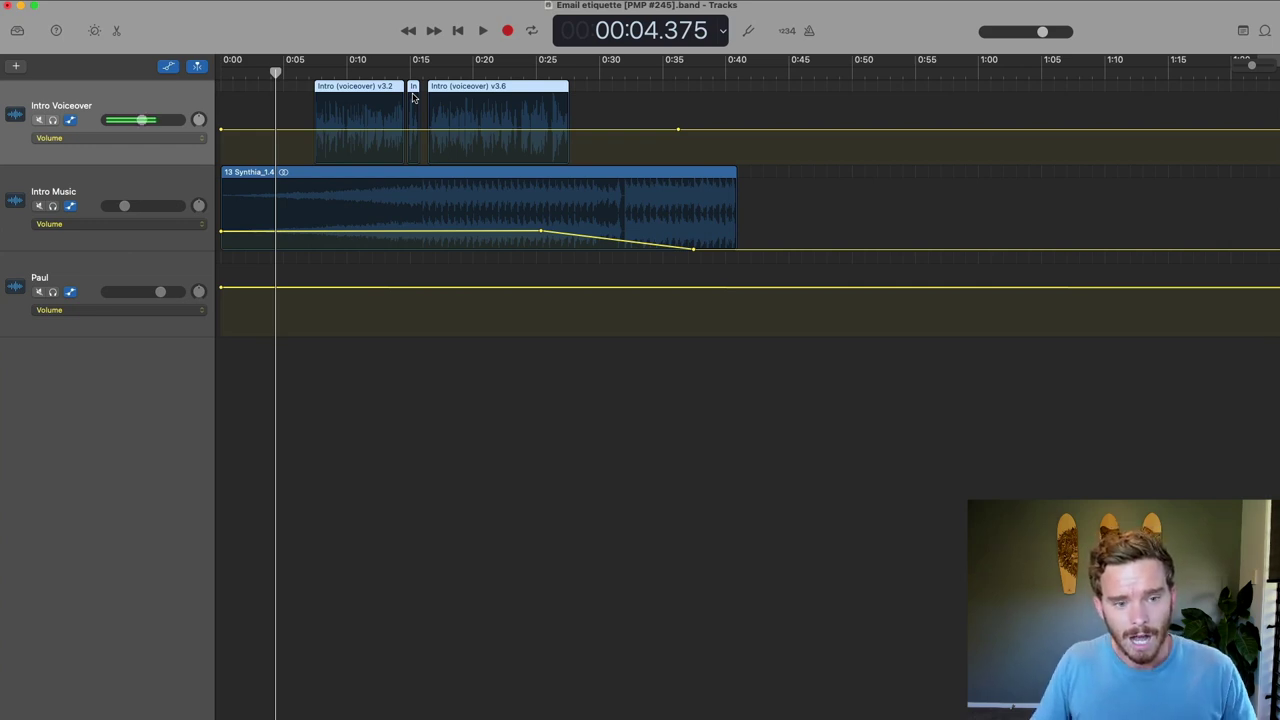
click(364, 197)
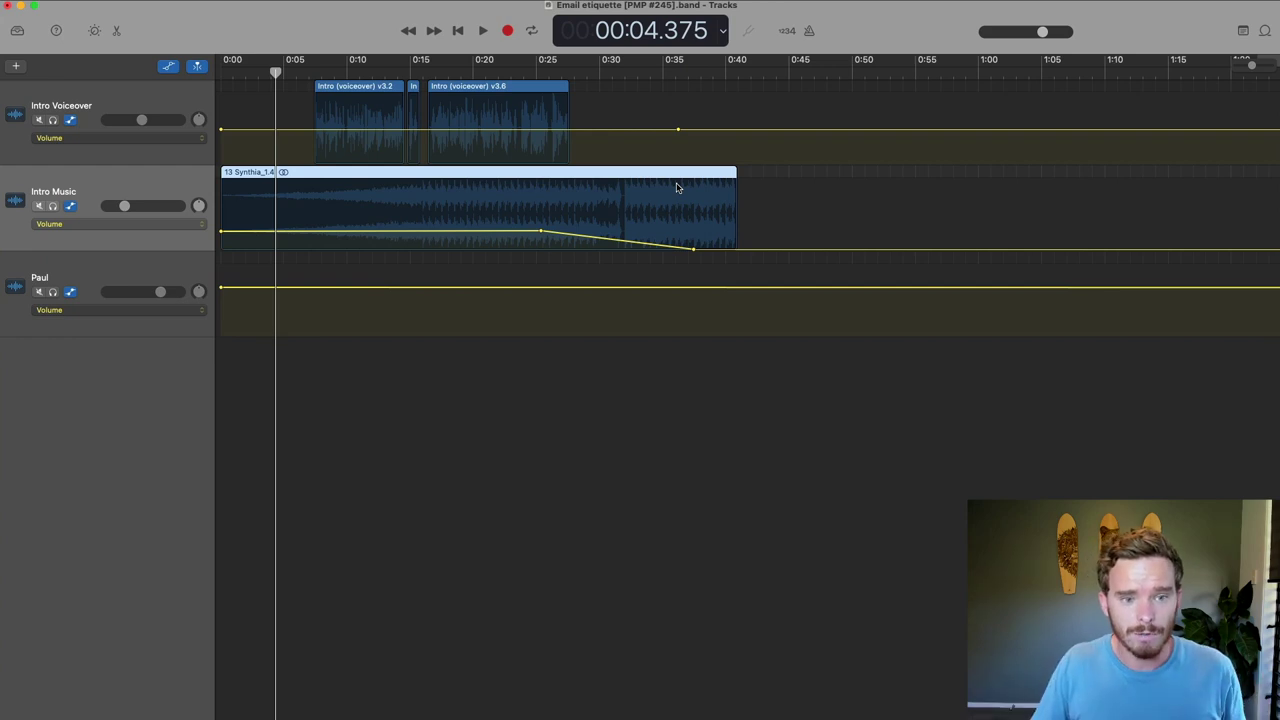
Scrub the intro, then record and stop a short take on the Paul track from the start.
drag(327, 74, 498, 70)
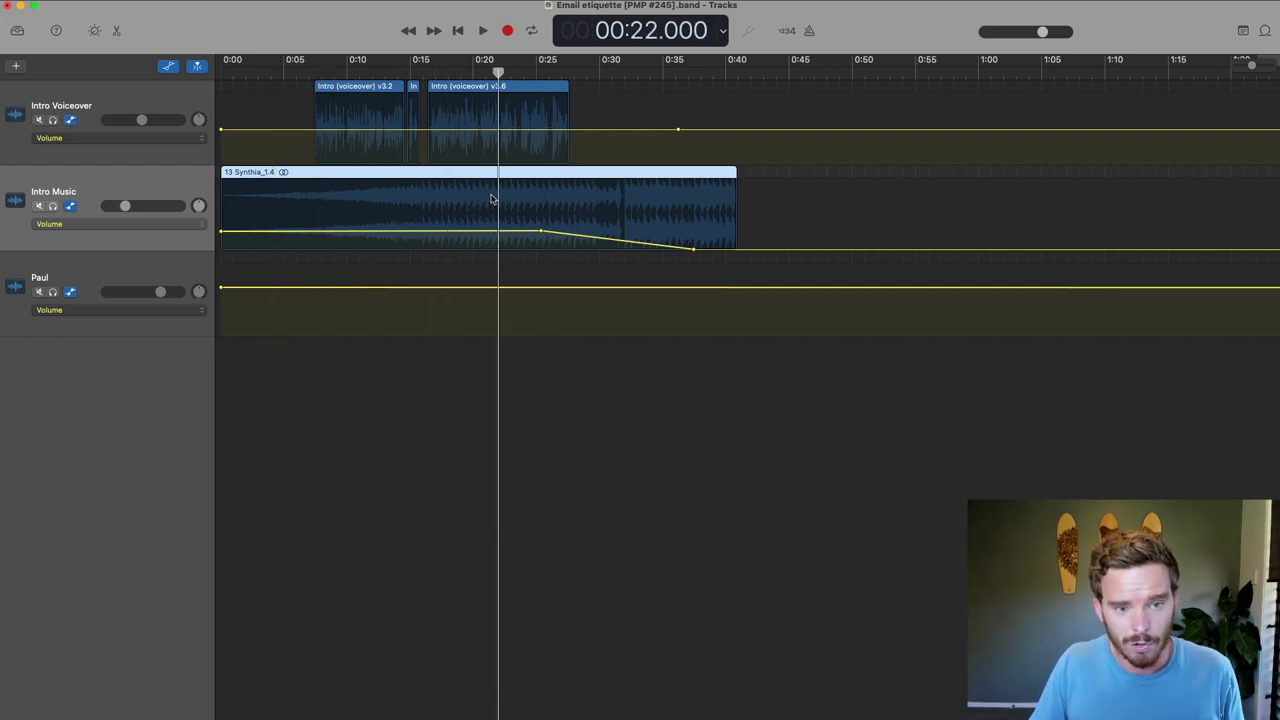
drag(302, 75, 188, 72)
click(164, 268)
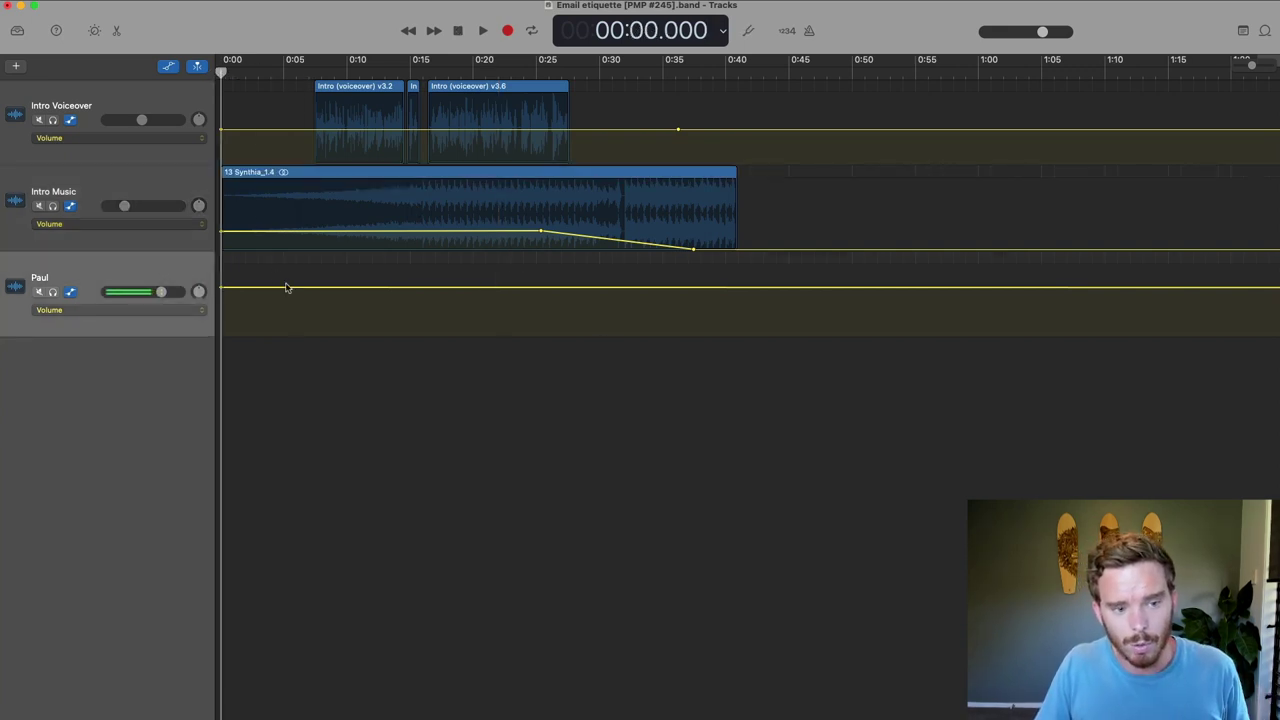
key(r)
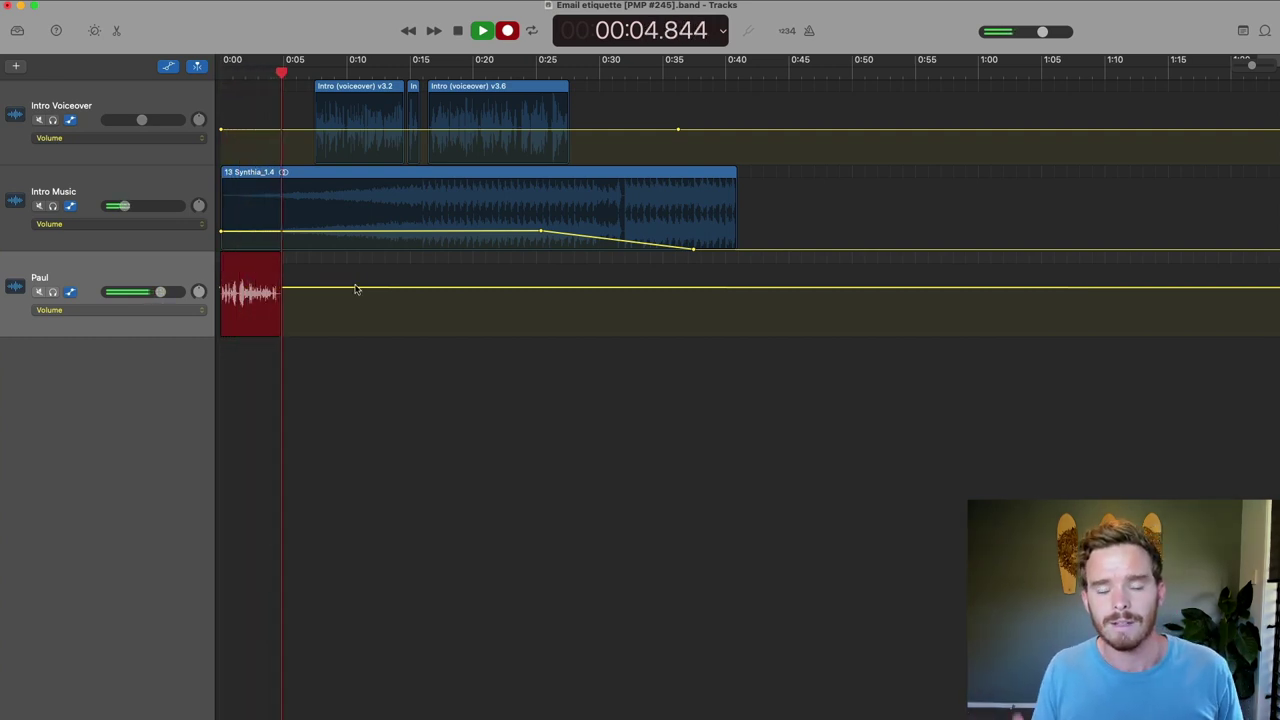
key(space)
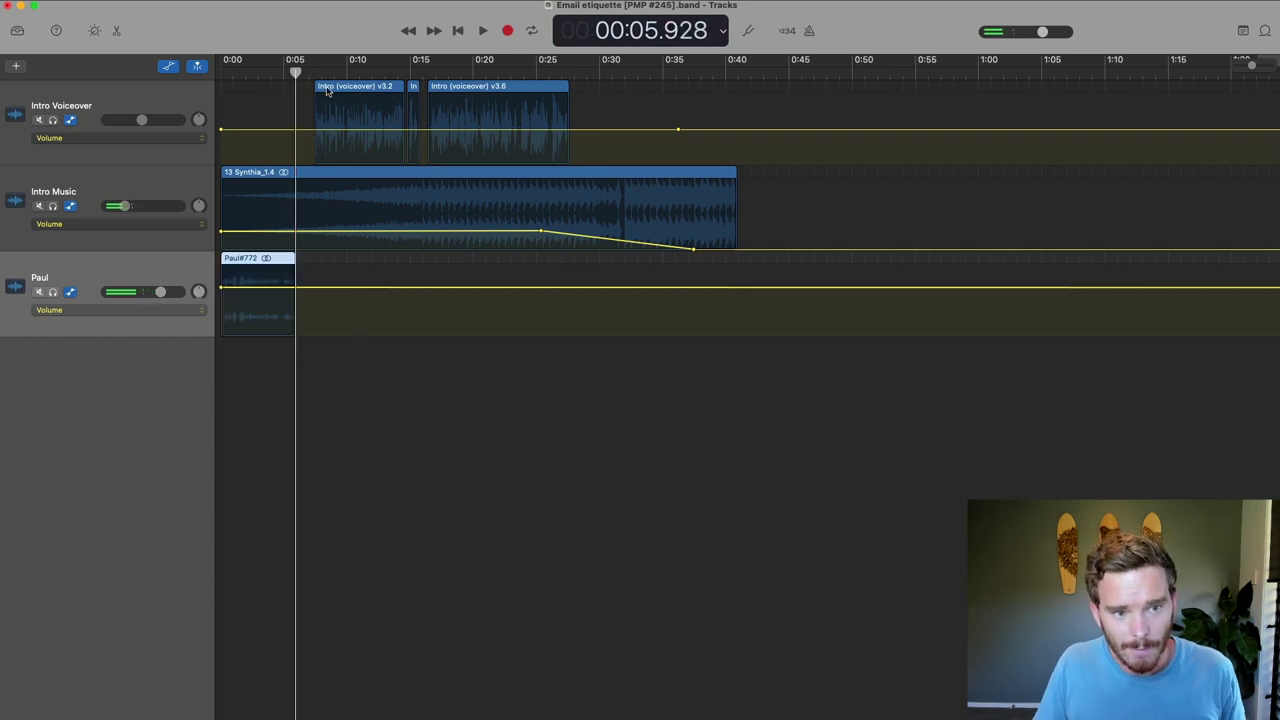
Start a new Paul take from about 20 seconds and bring the episode draft into view.
drag(320, 74, 574, 75)
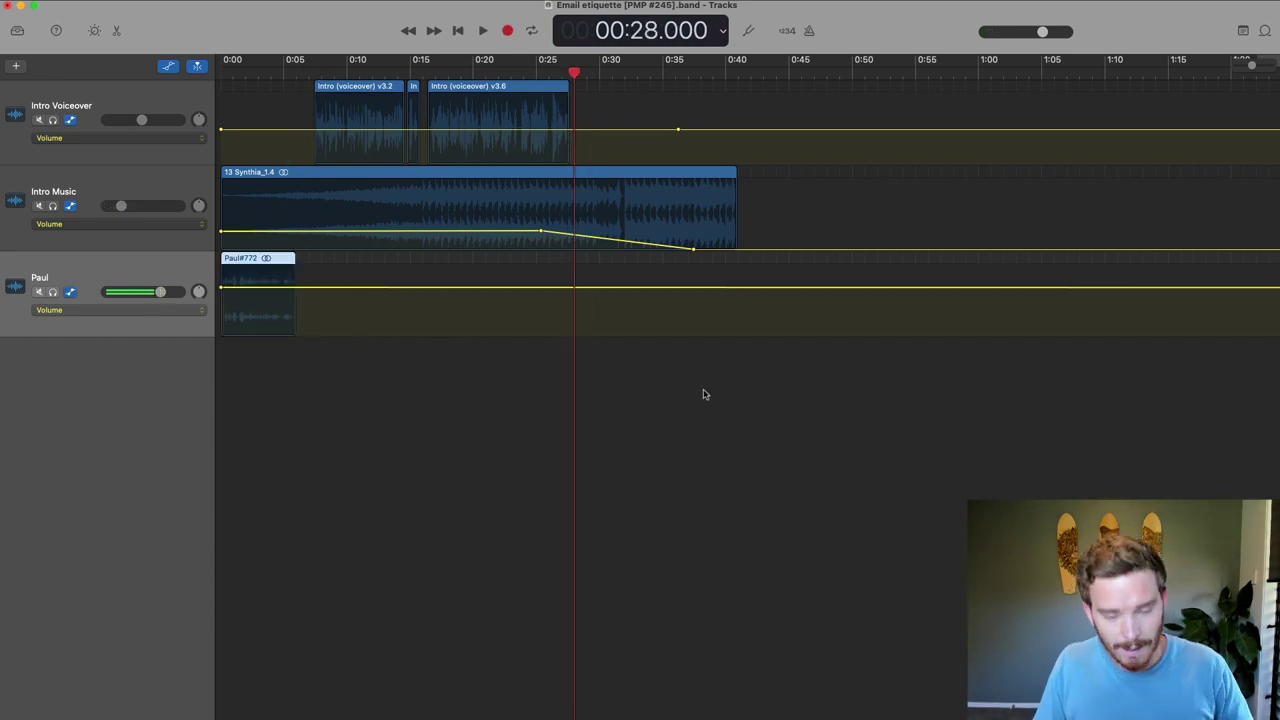
key(r)
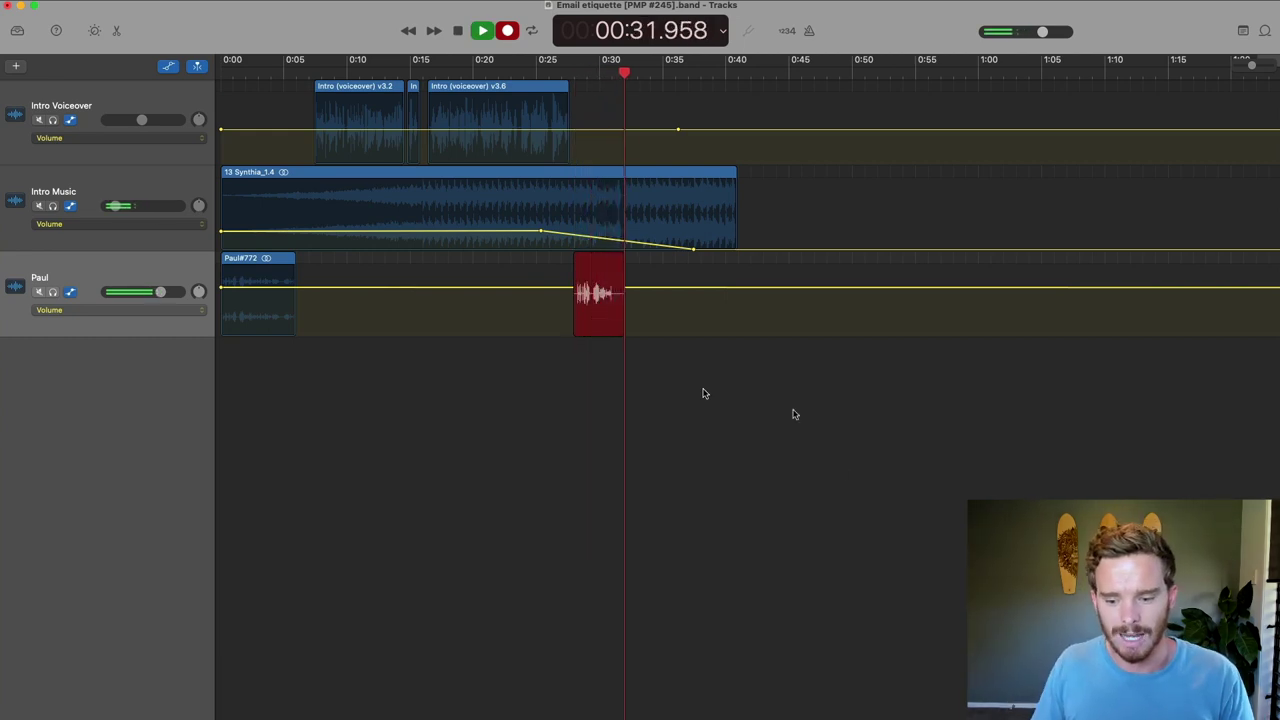
key(super+Tab)
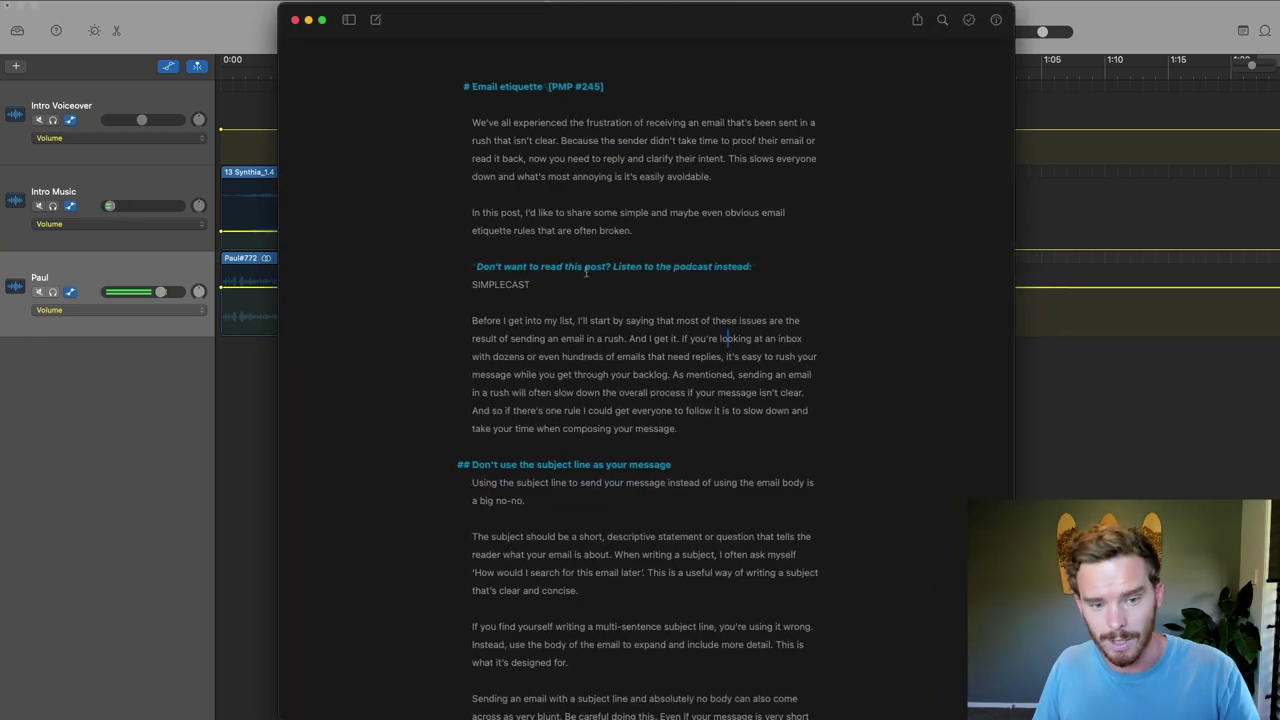
Scroll the Email etiquette draft to read the script while the Paul take keeps recording.
scroll(578, 288, down, 1)
scroll(575, 284, up, 1)
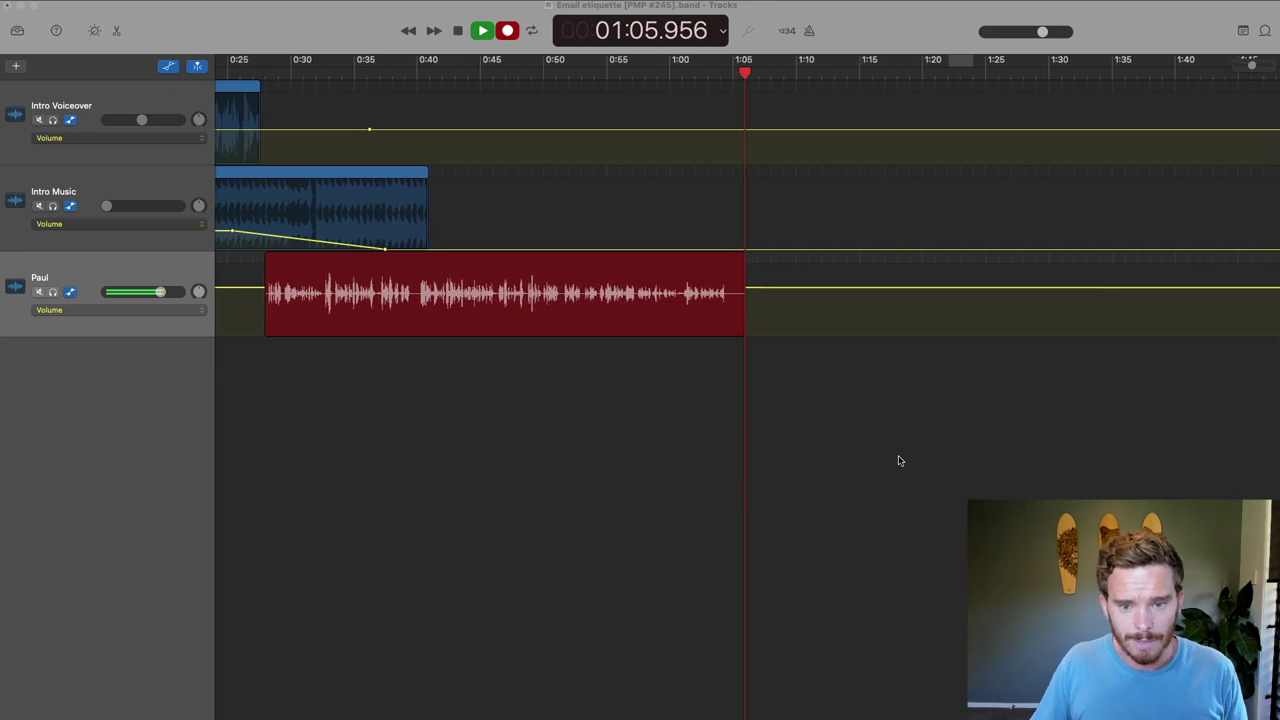
Stop recording the Paul#773 take and delete the old Paul#771.1 take.
key(r)
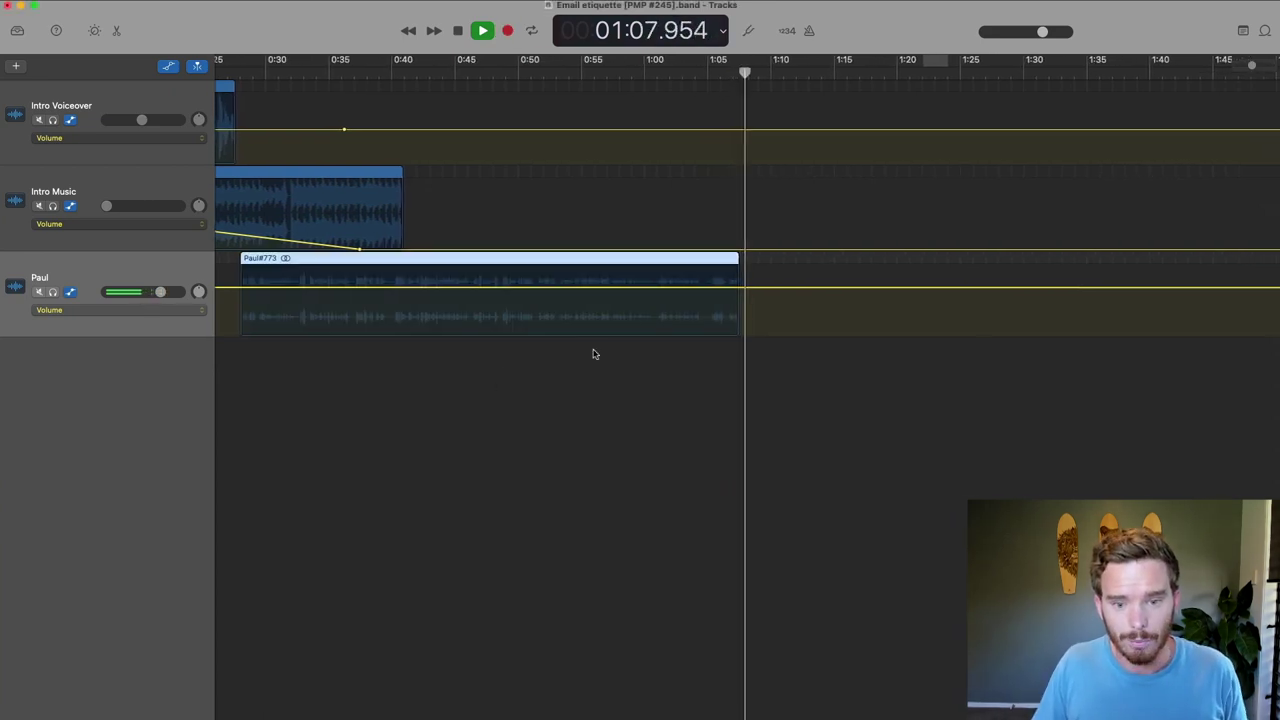
scroll(745, 352, down, 5)
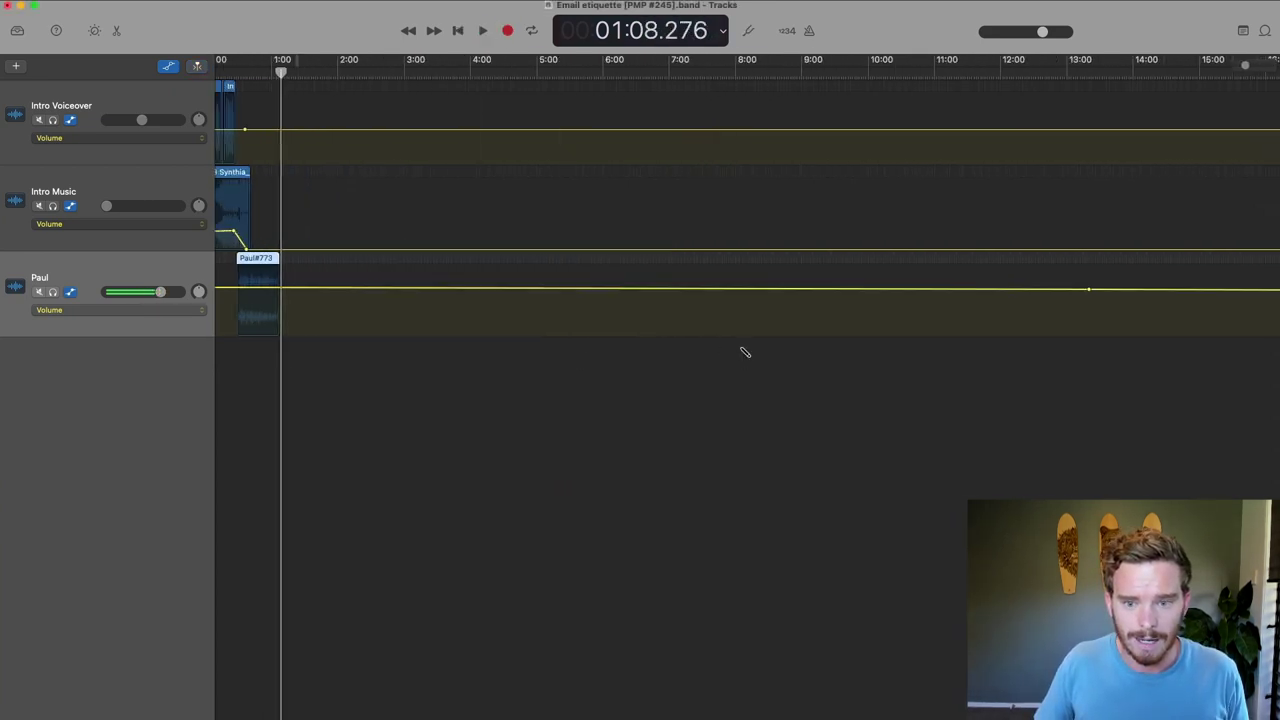
click(1074, 256)
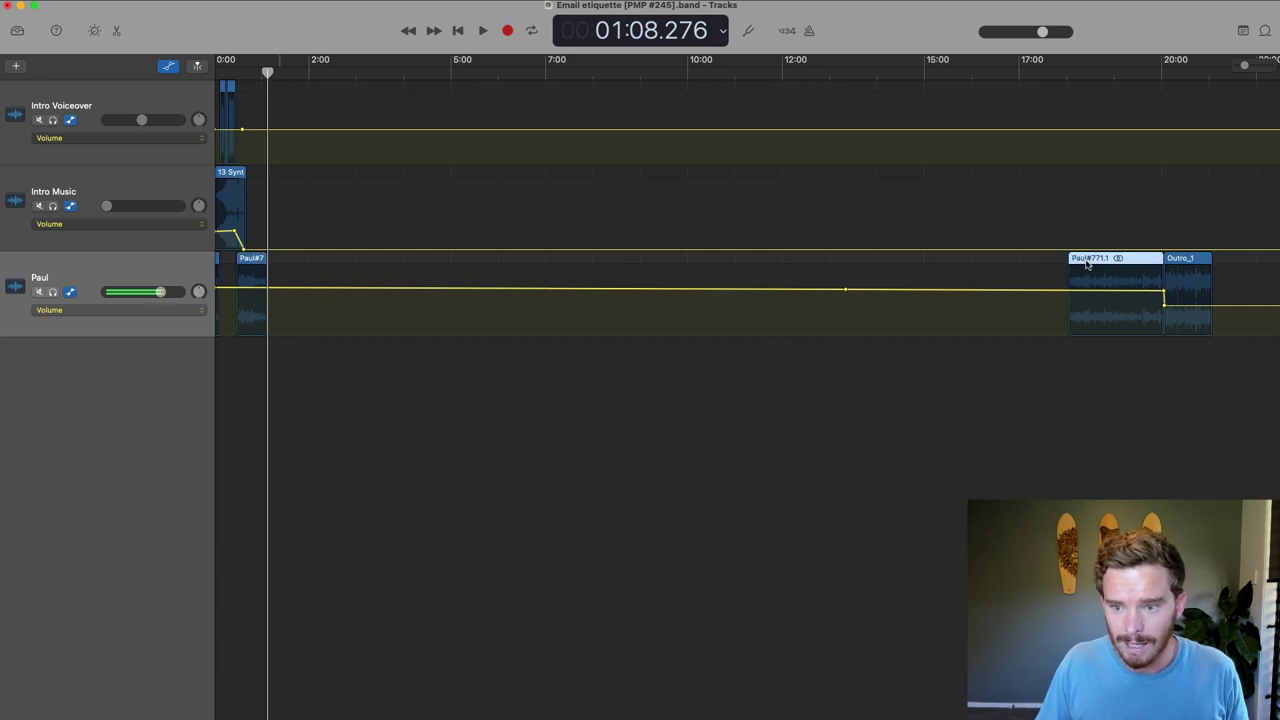
key(Delete)
Drag Outro_1 left so it sits right after the new Paul#773 take.
drag(1207, 271, 306, 260)
scroll(306, 260, up, 5)
key(Return)
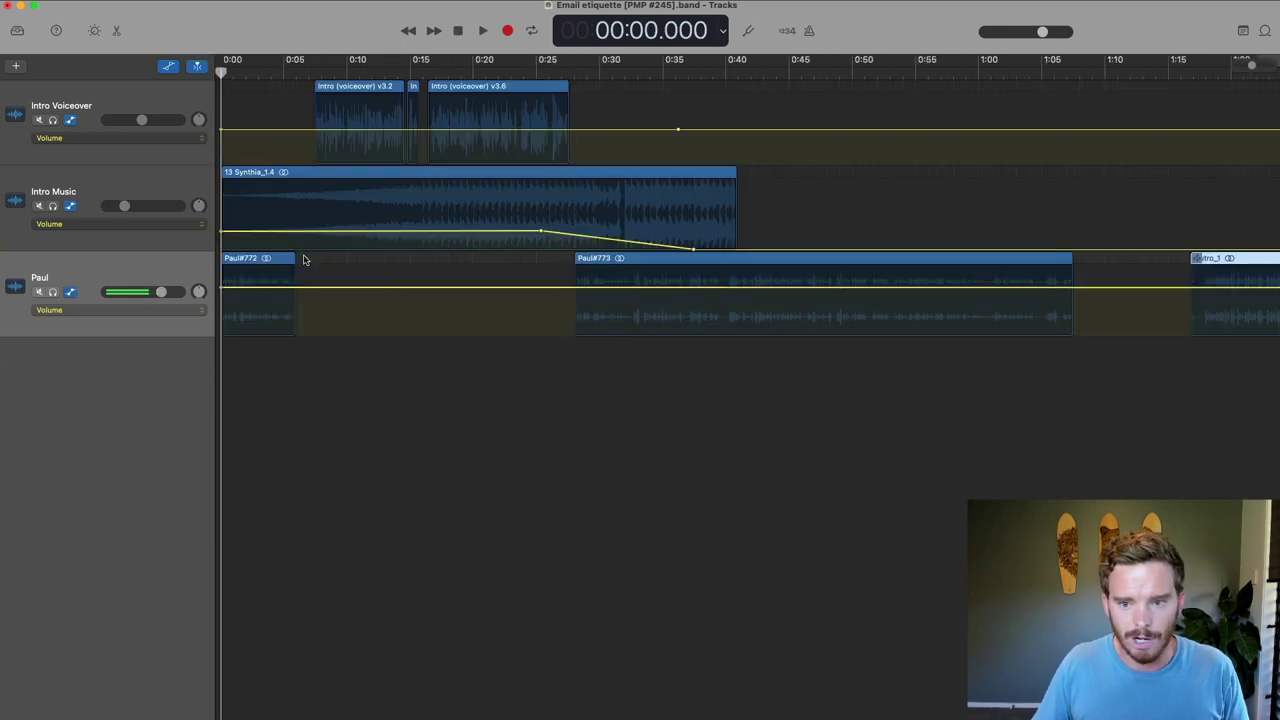
drag(1243, 265, 1124, 271)
Drop Outro_1 at 1:07.586 and deselect it.
click(1155, 488)
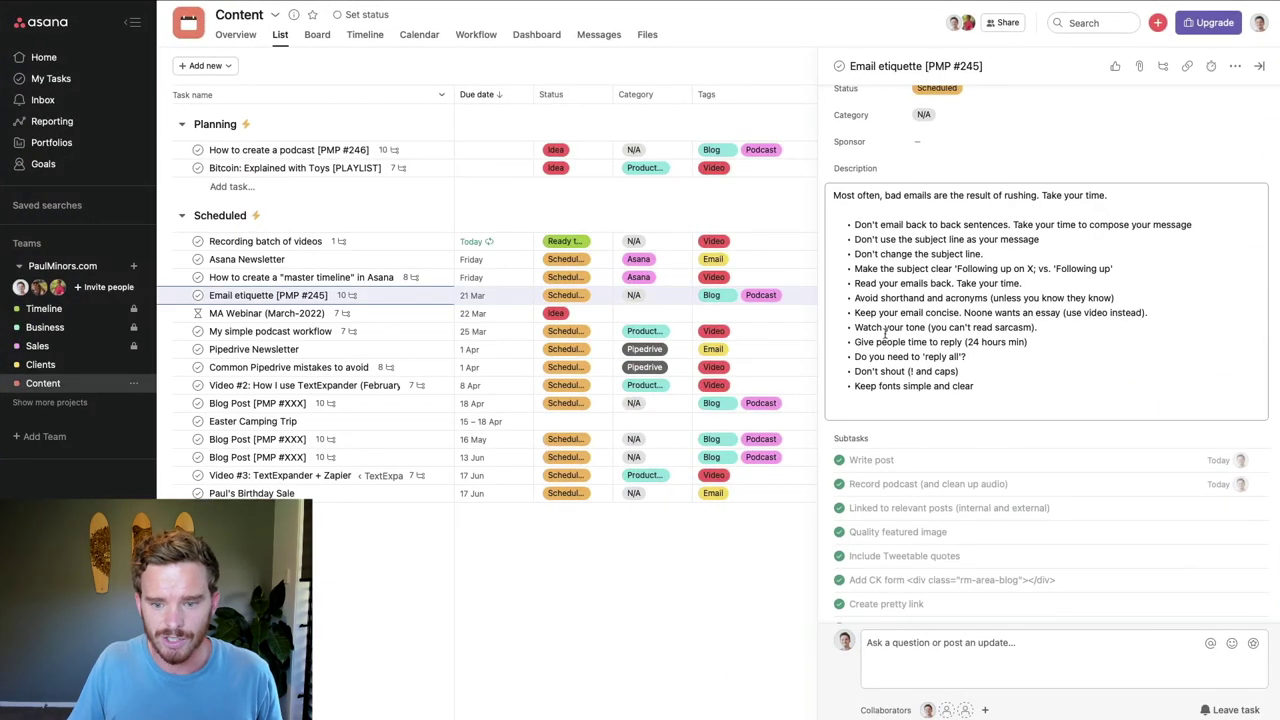
Open the Upload to Simplecast subtask and scroll to its description.
scroll(890, 318, down, 1)
scroll(950, 380, down, 5)
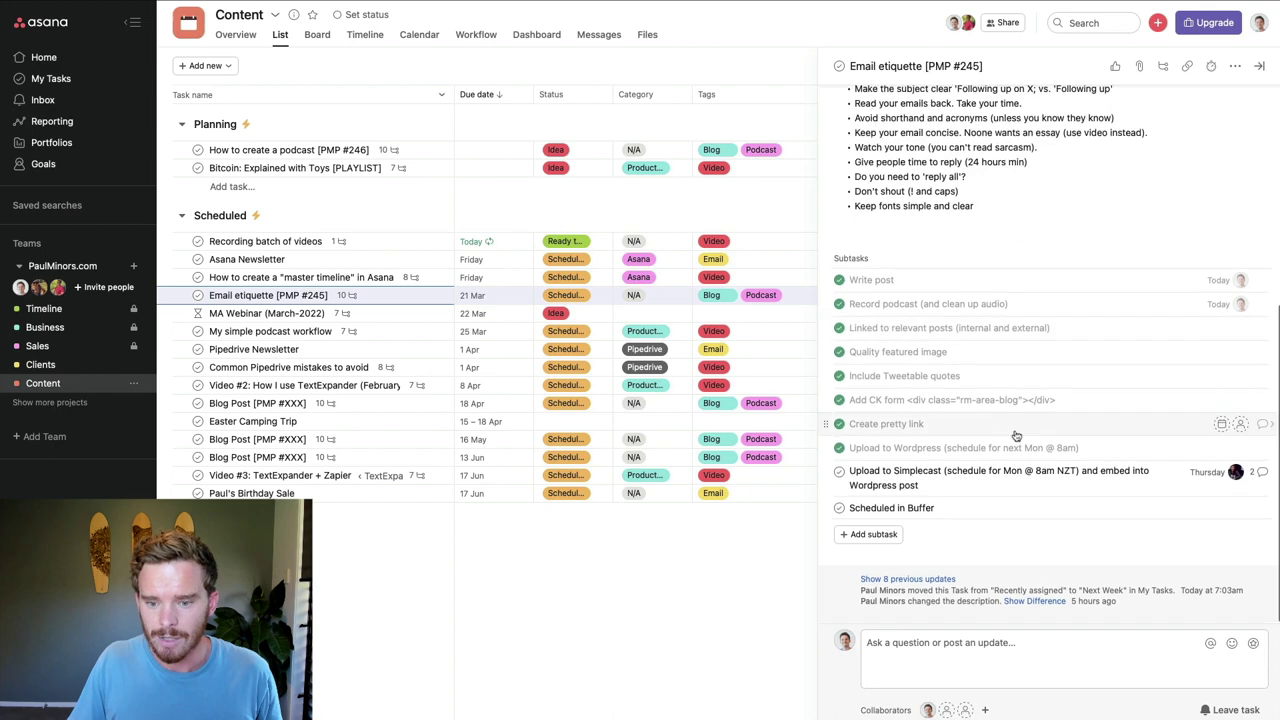
click(1255, 472)
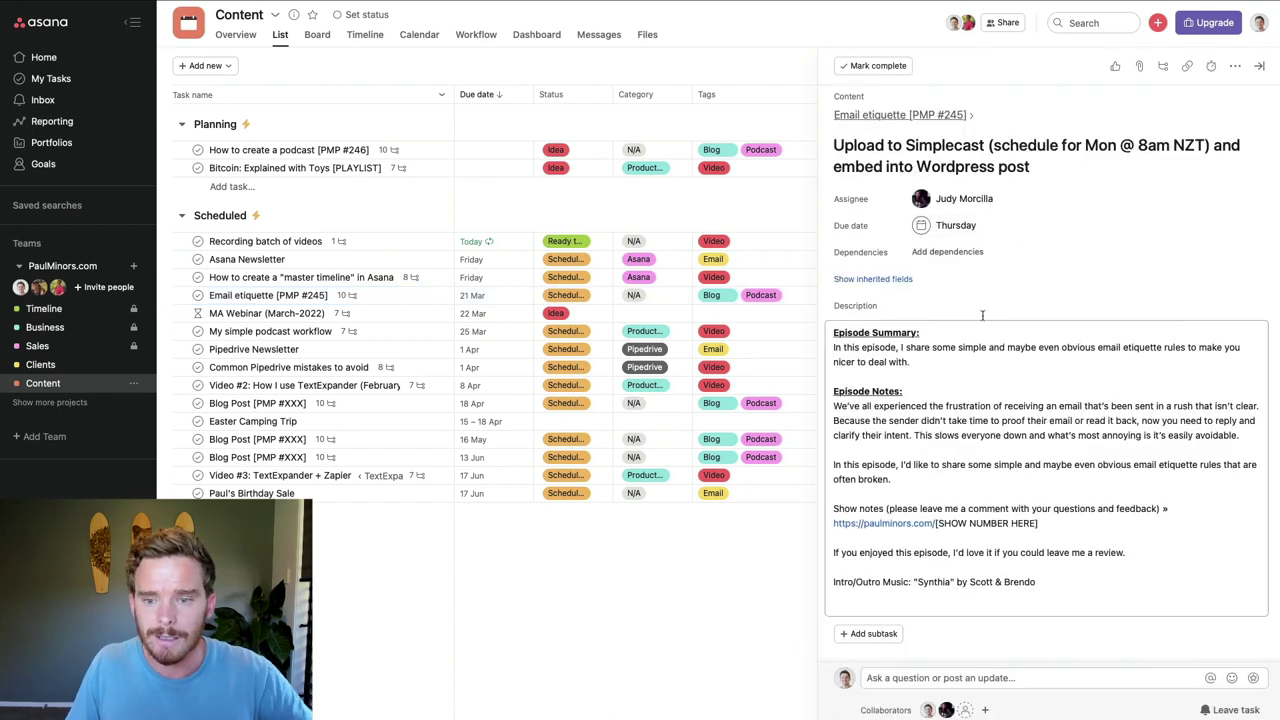
scroll(983, 300, down, 4)
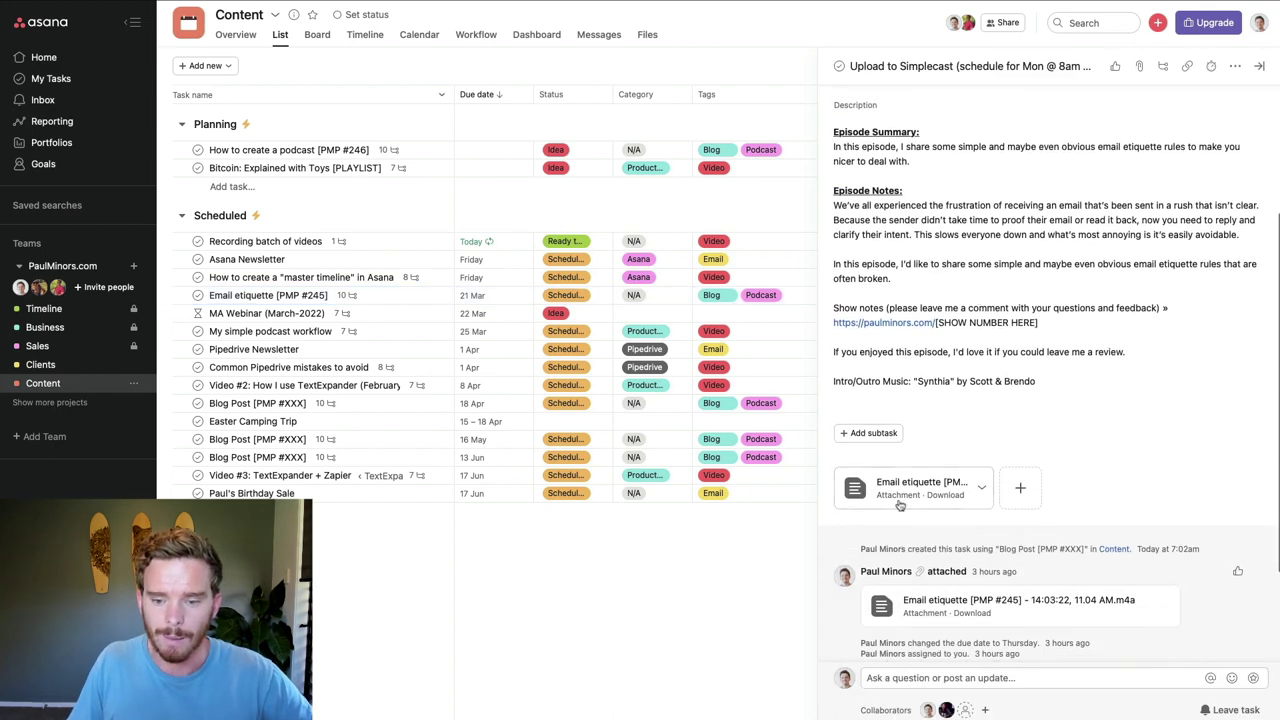
scroll(912, 465, down, 3)
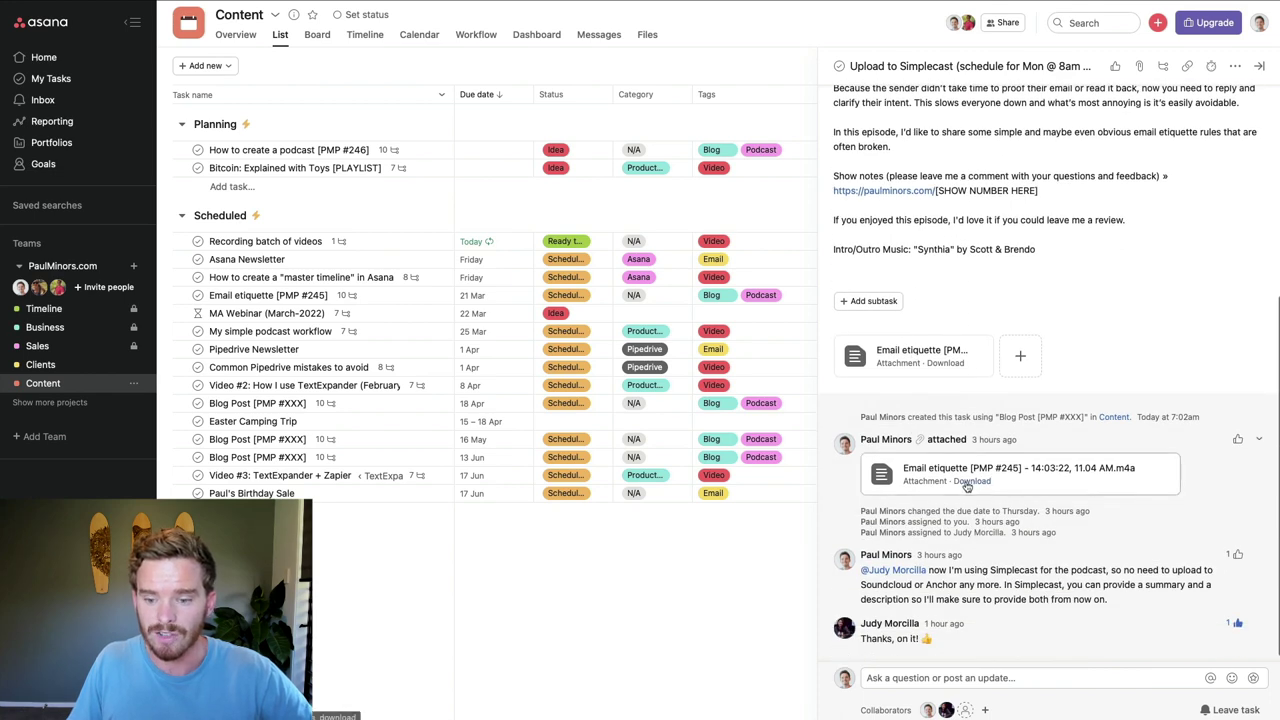
scroll(975, 478, up, 6)
scroll(965, 465, down, 2)
scroll(945, 425, up, 1)
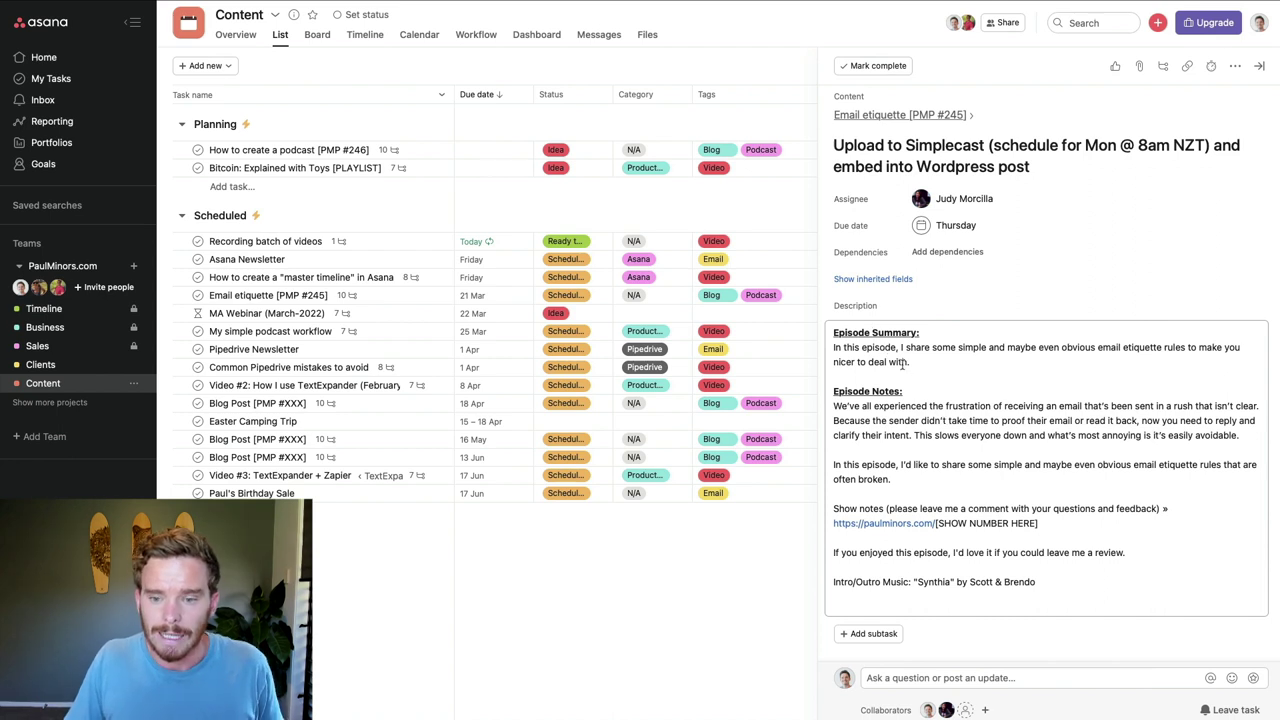
scroll(917, 380, down, 1)
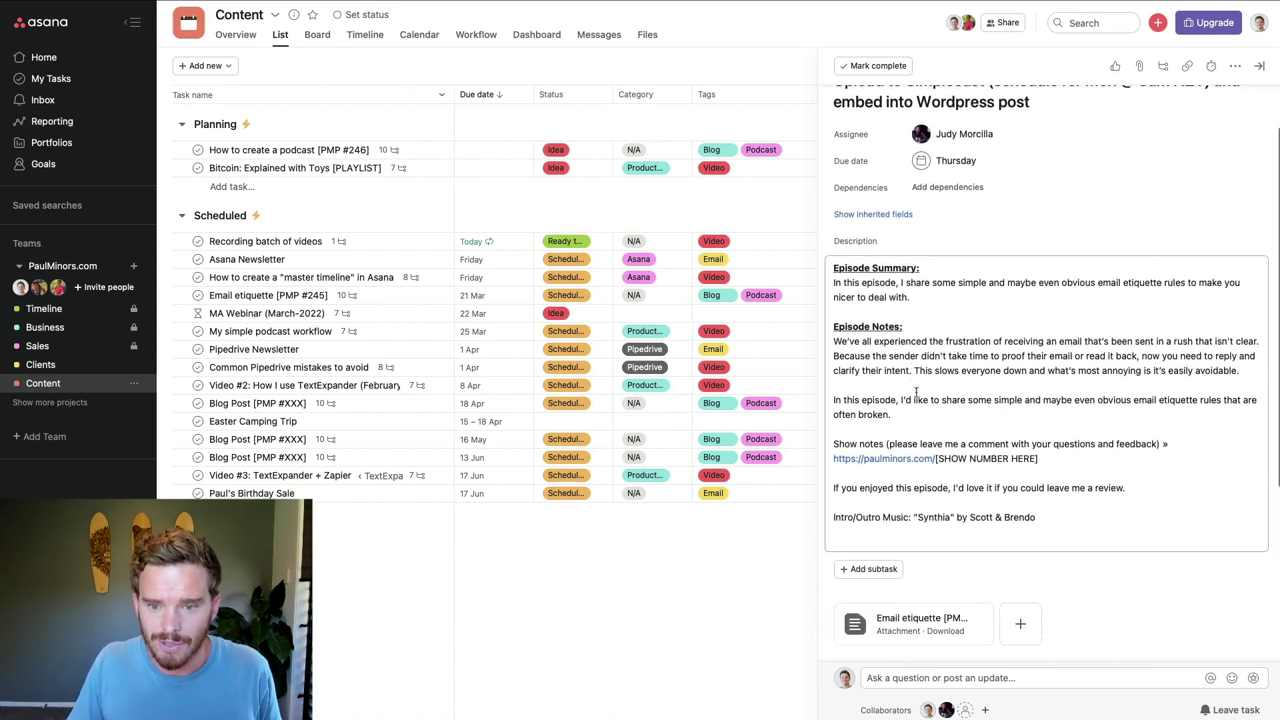
Remove the [SHOW NUMBER HERE] placeholder after the show-notes URL.
drag(1040, 458, 935, 458)
click(936, 458)
key(shift+End)
key(BackSpace)
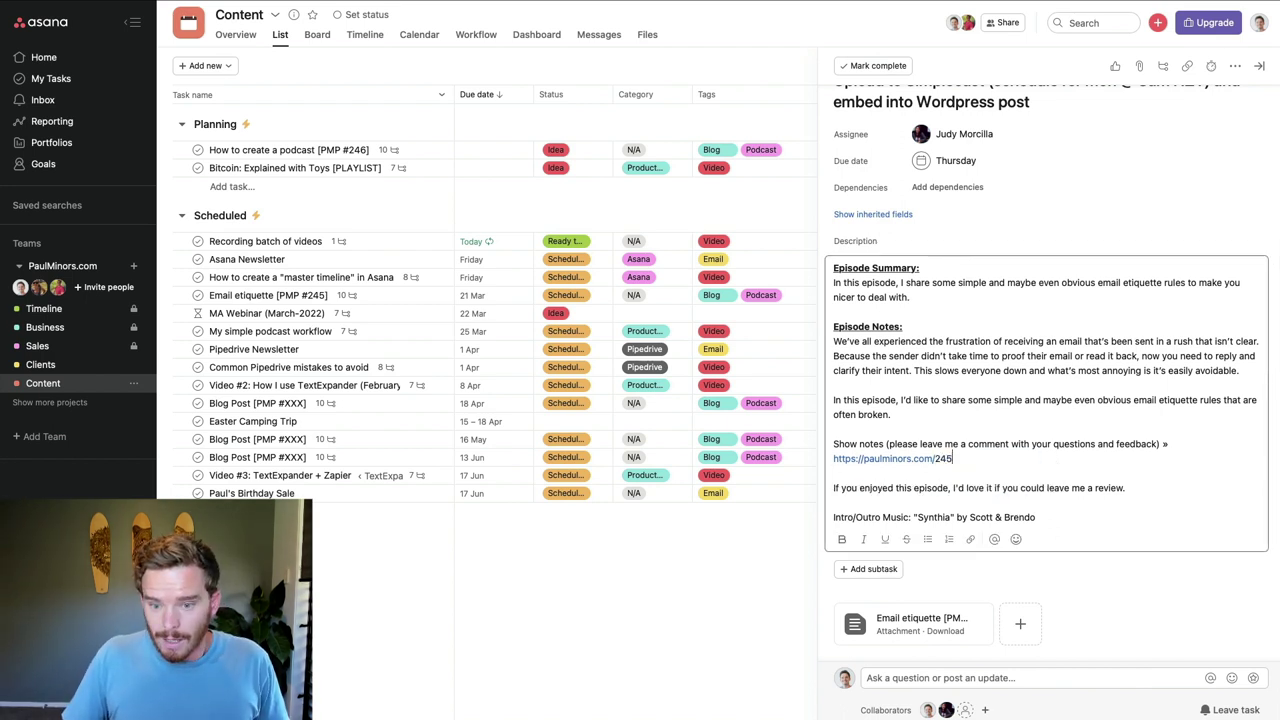
scroll(1016, 352, down, 1)
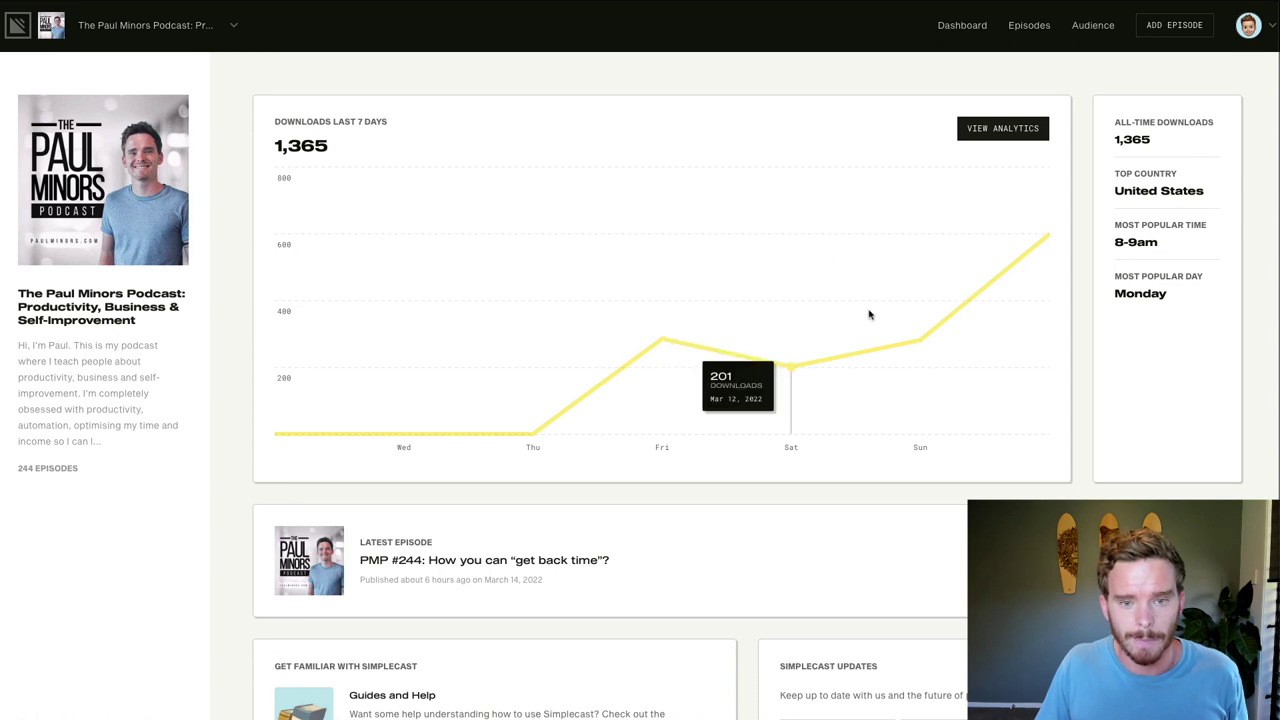
Open the Simplecast Episodes list.
click(1025, 27)
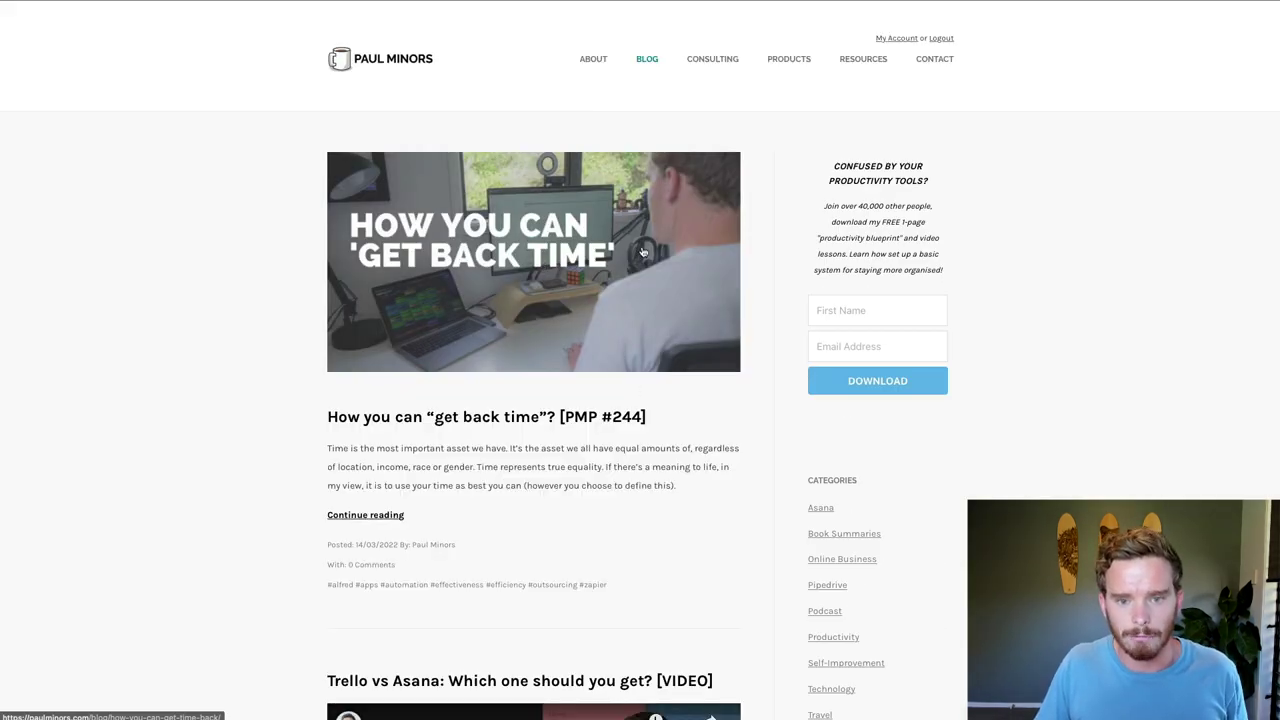
View the PMP #244 blog post's embedded player, then return to Simplecast Episodes.
click(660, 250)
scroll(610, 306, down, 6)
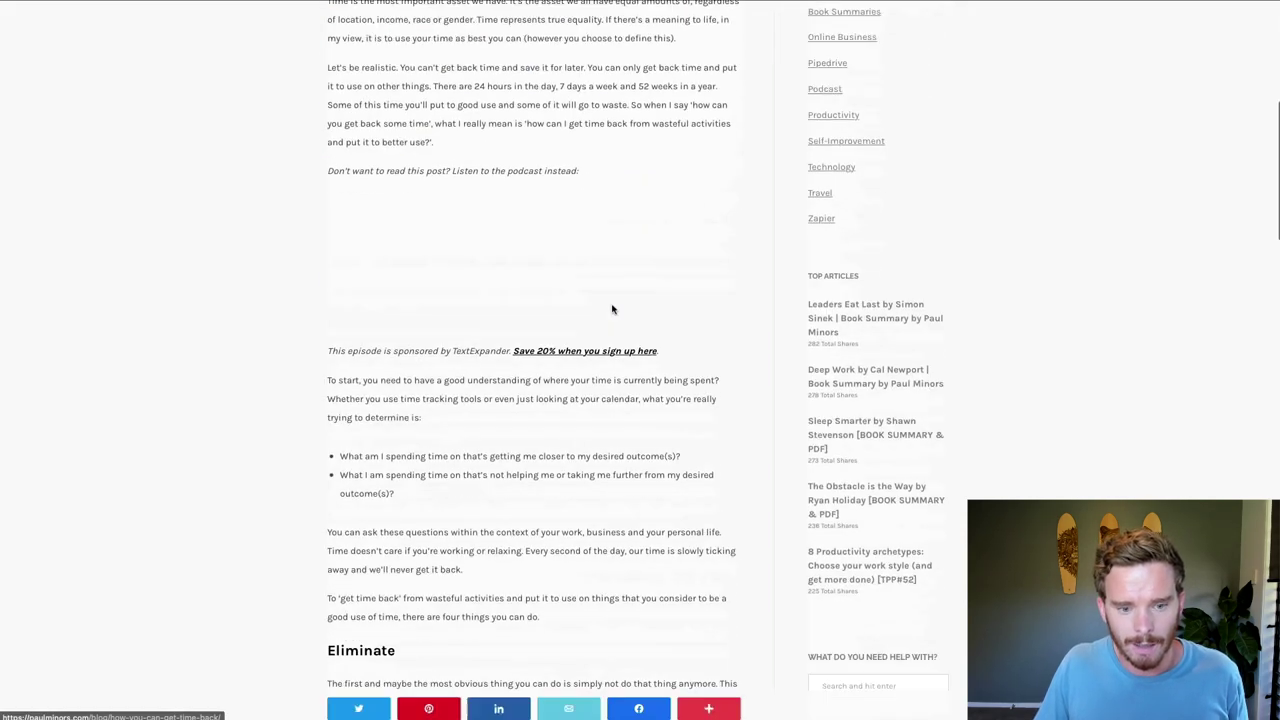
scroll(608, 304, up, 1)
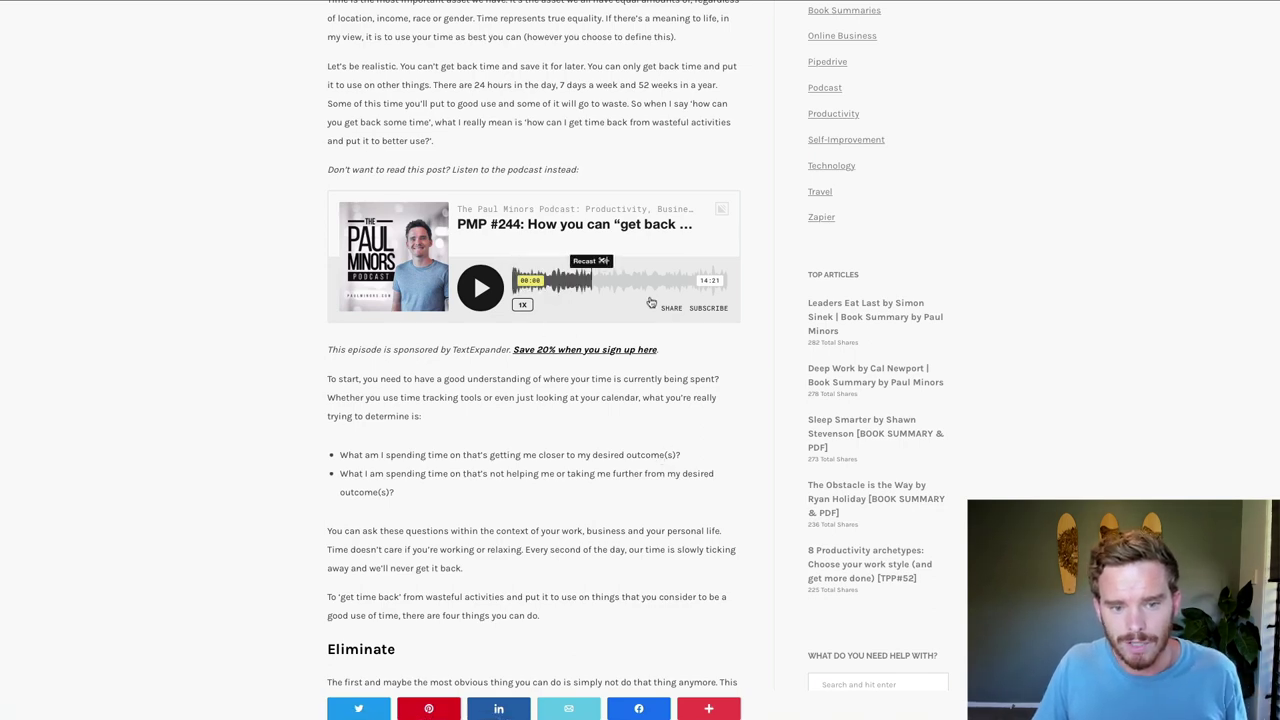
scroll(614, 495, up, 3)
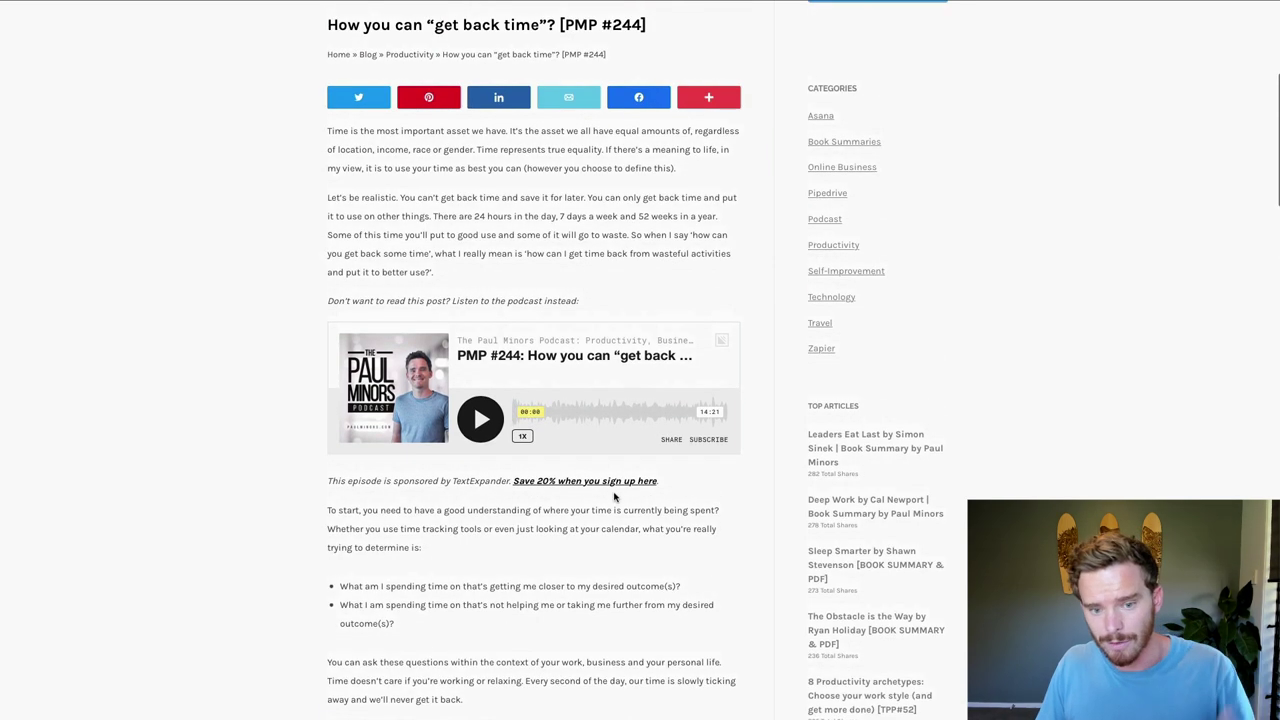
scroll(614, 495, up, 4)
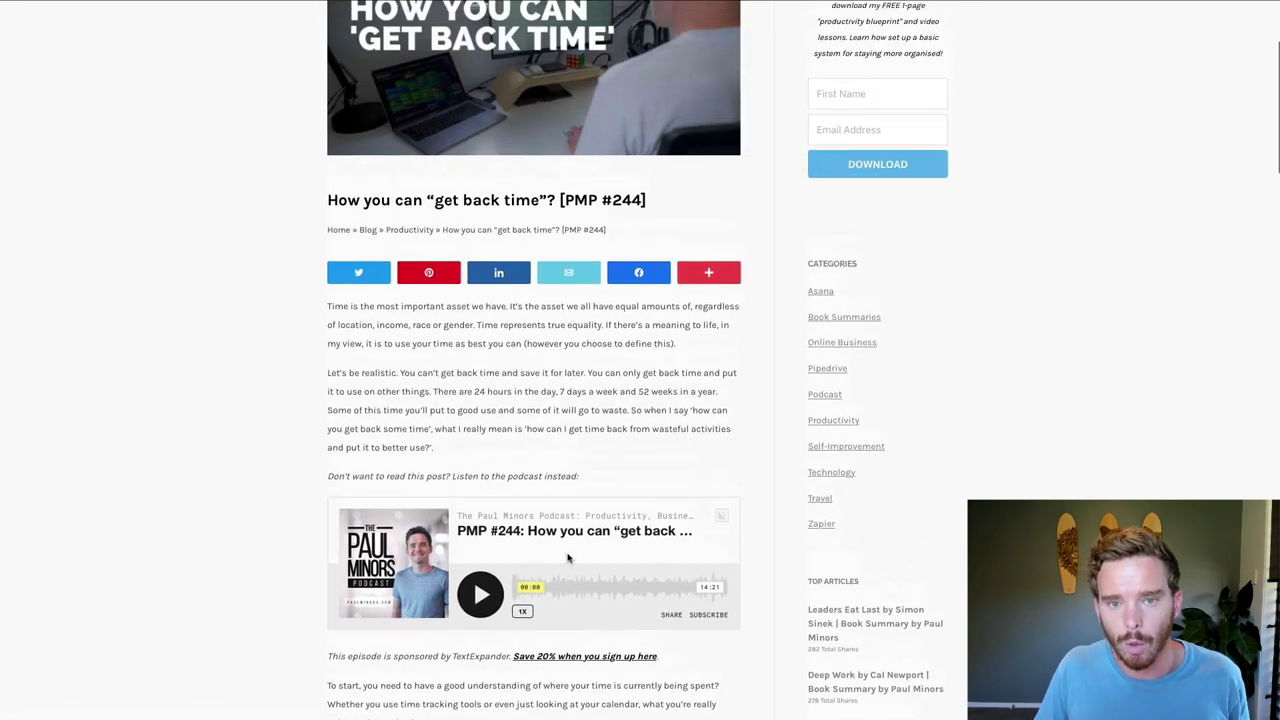
key(ctrl+Tab)
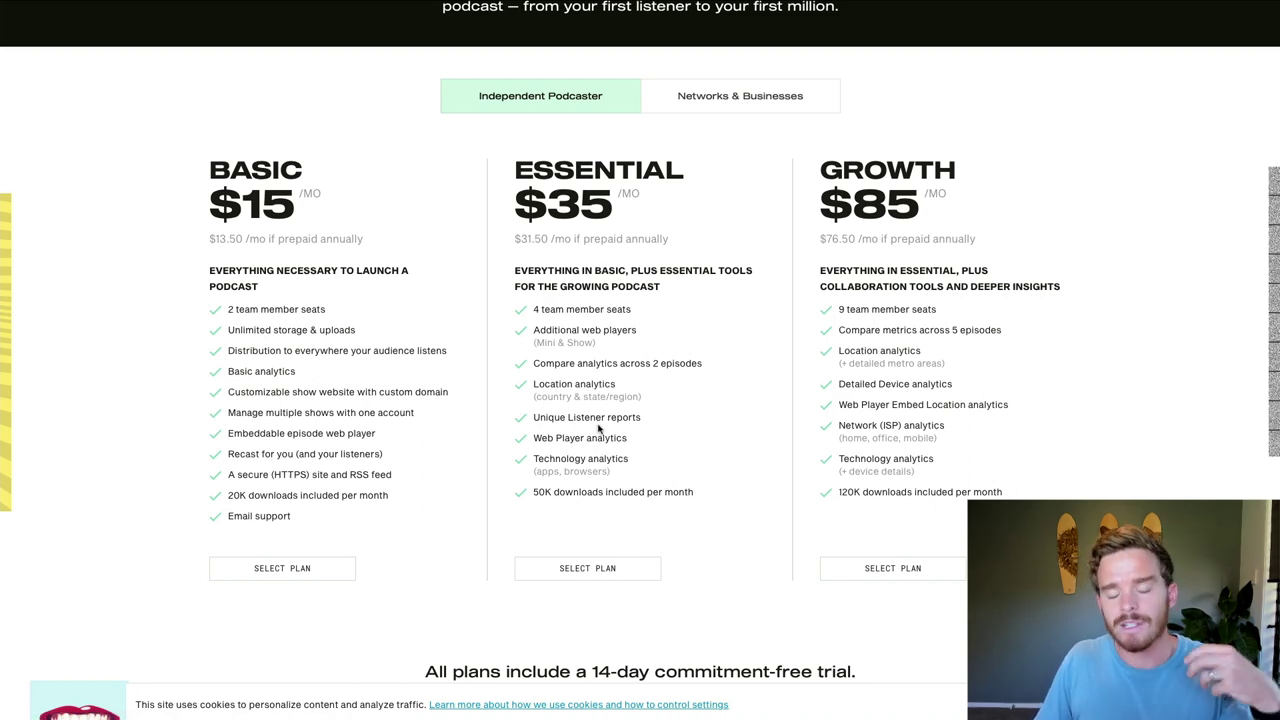
Review Simplecast's pricing plans: Basic $15/mo, Essential $35/mo, Growth $85/mo.
scroll(600, 427, up, 1)
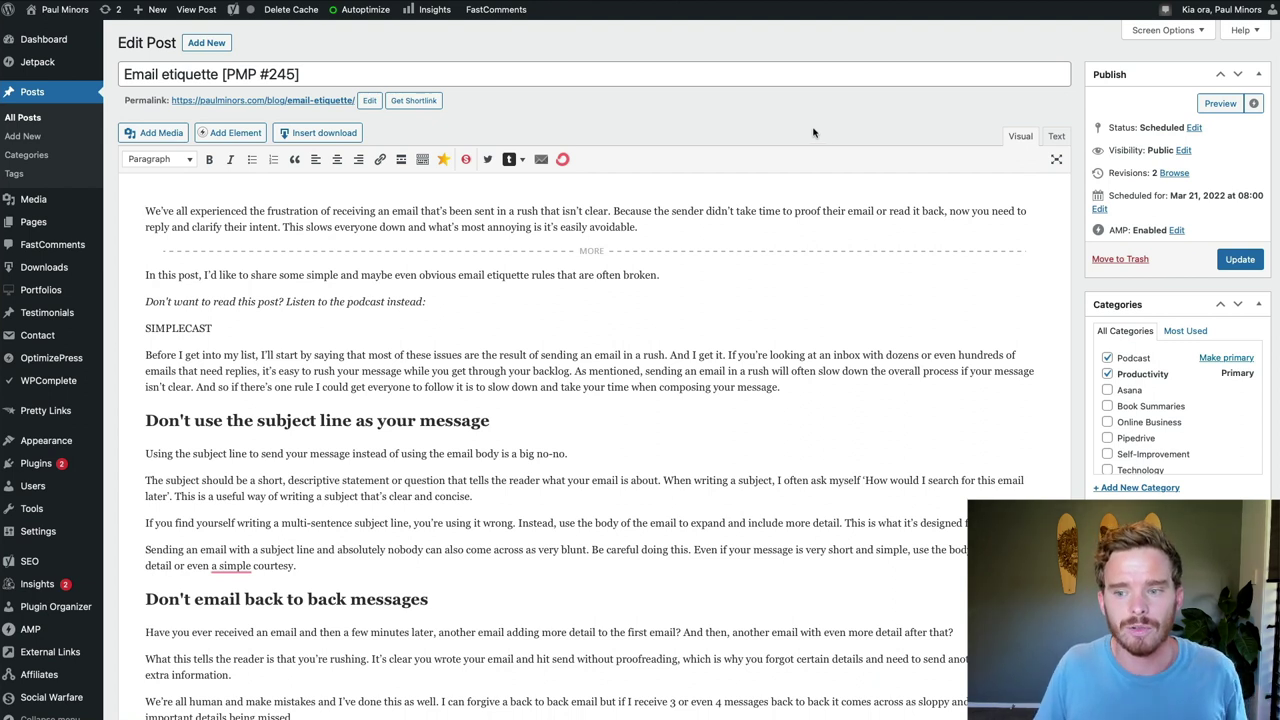
click(1101, 210)
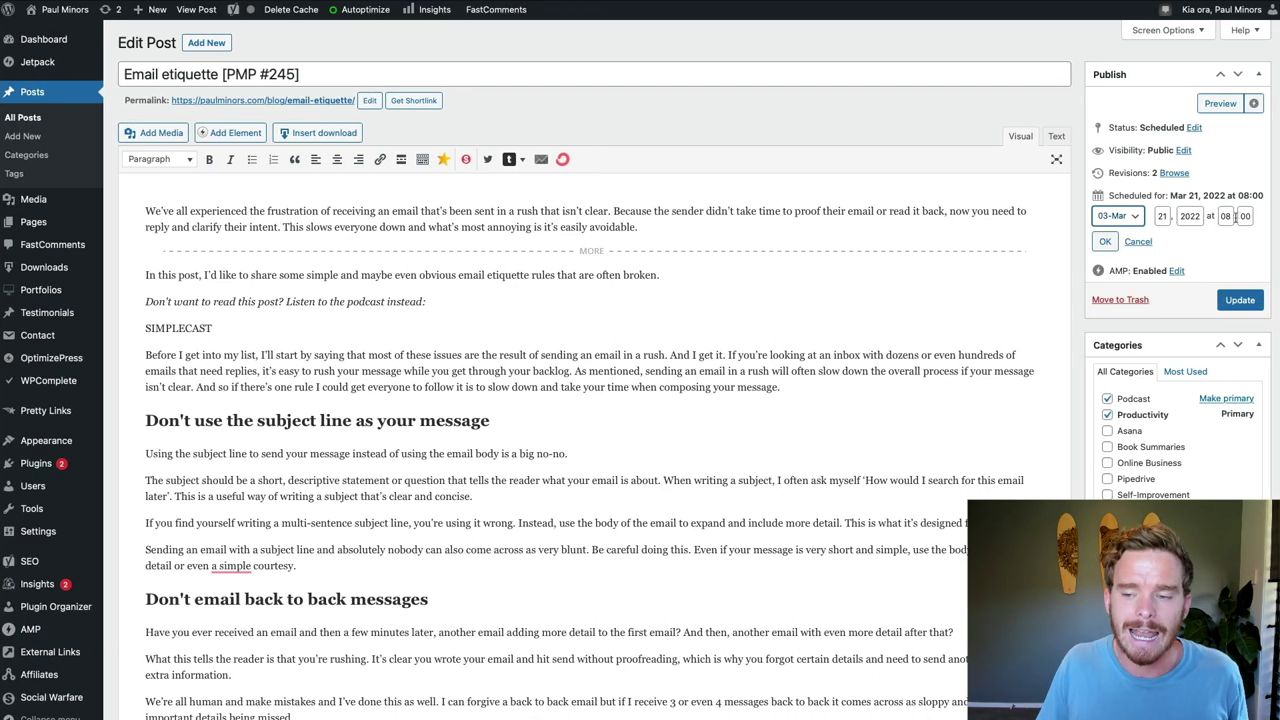
click(1105, 241)
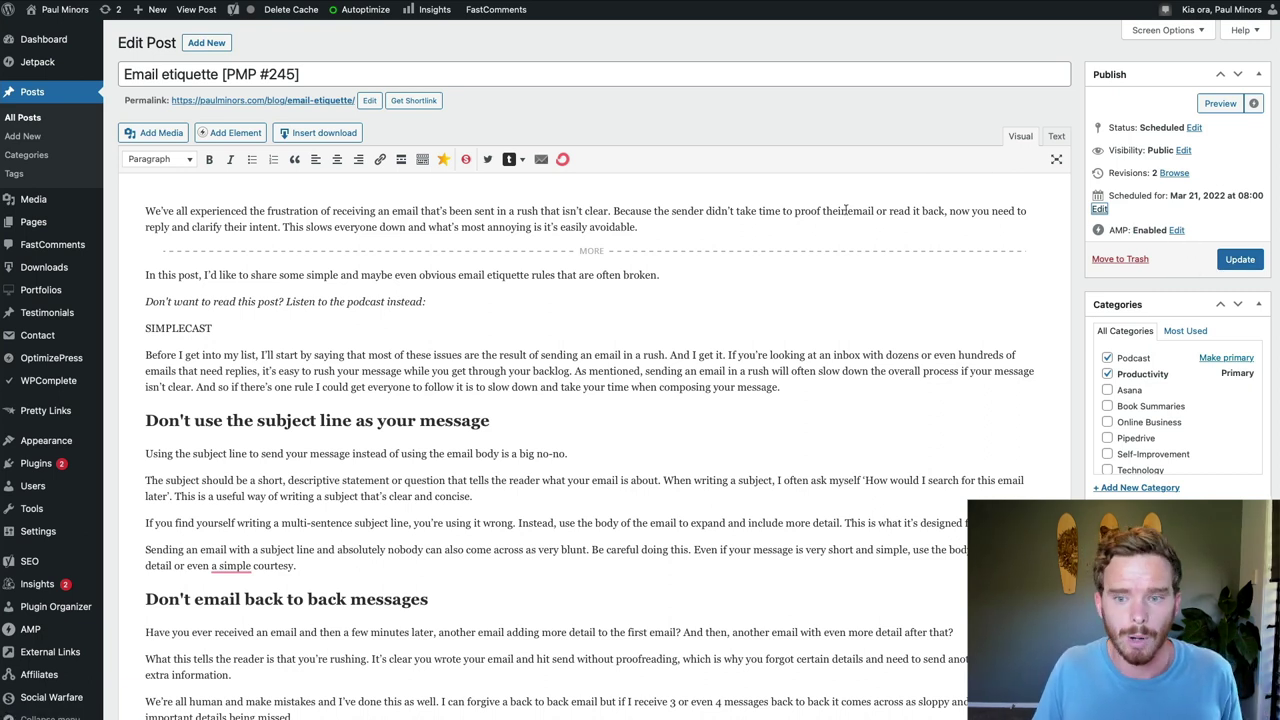
drag(254, 326, 130, 327)
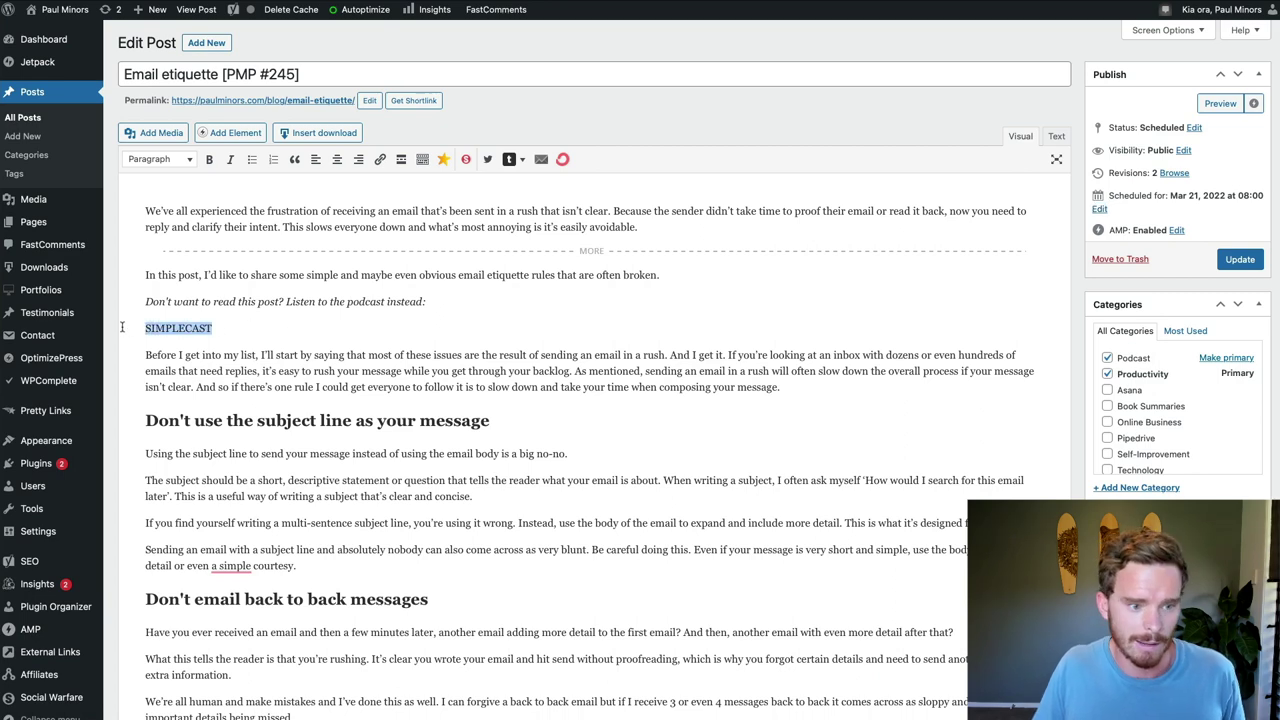
click(226, 332)
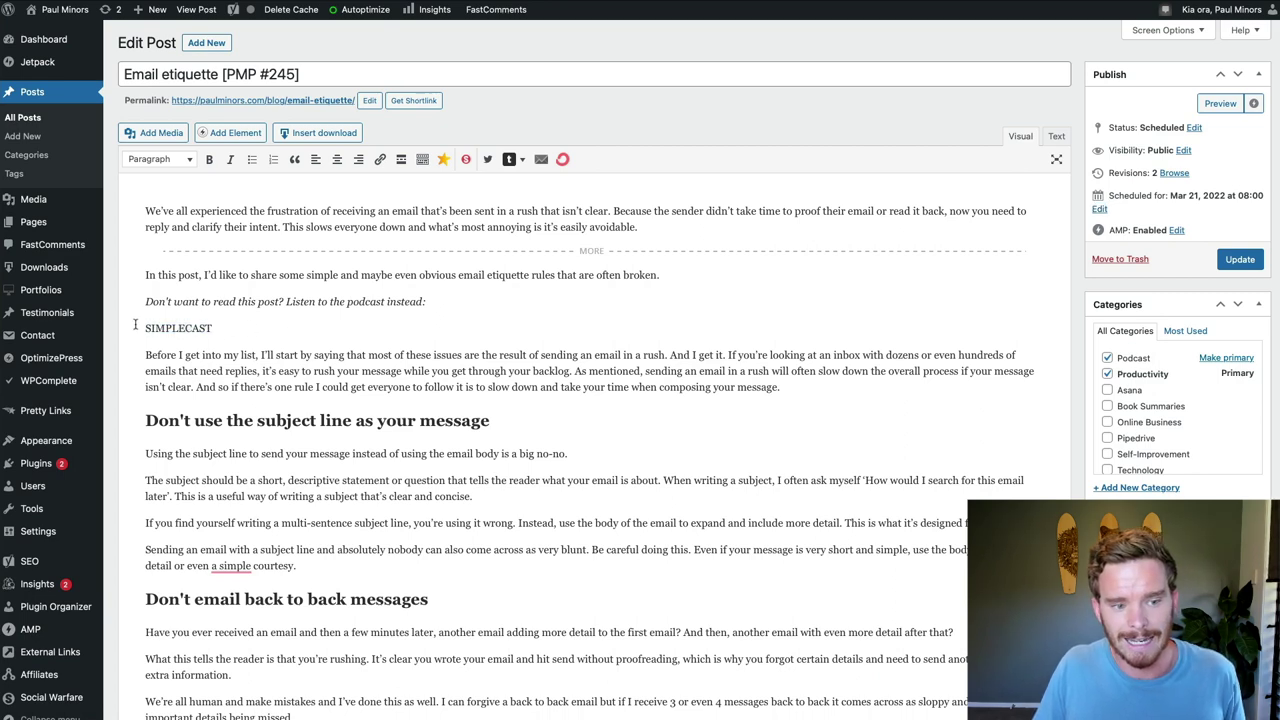